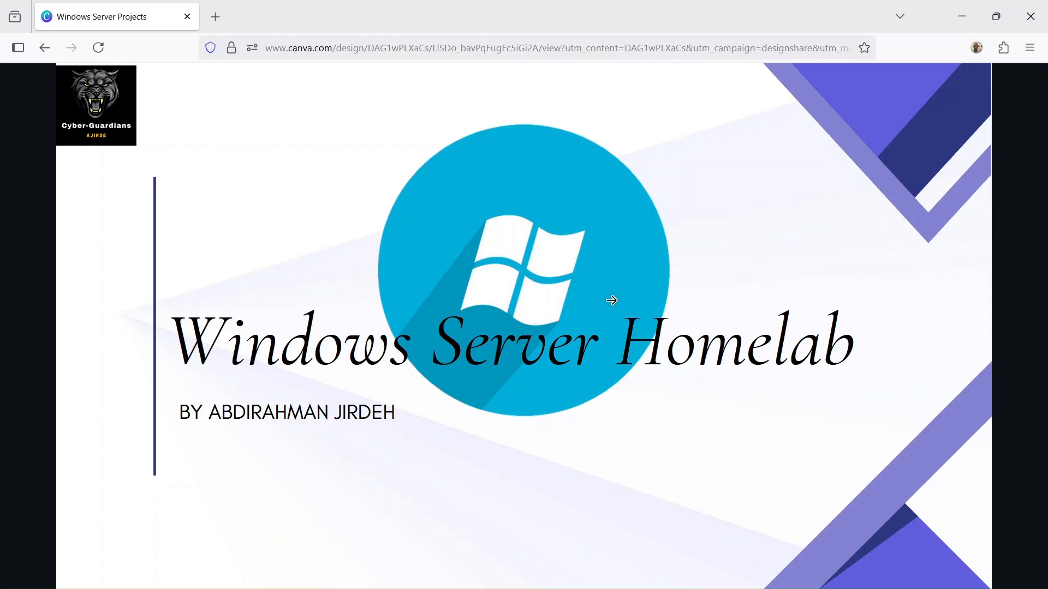
{"action": "left_click", "coordinate": [611, 300]}
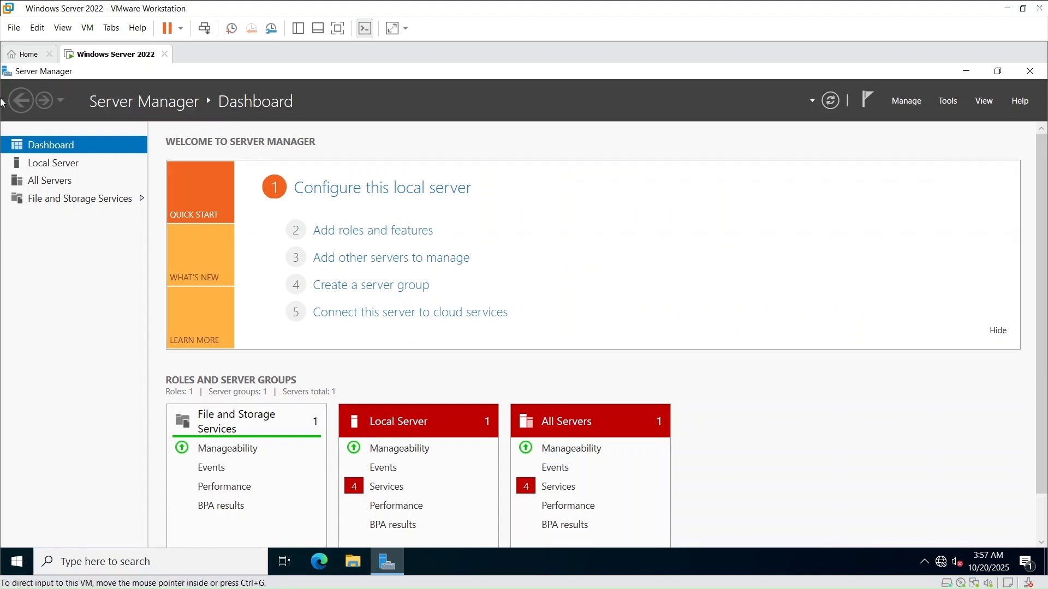
Open the local server's properties and check its Windows Update settings.
{"action": "left_click", "coordinate": [50, 165]}
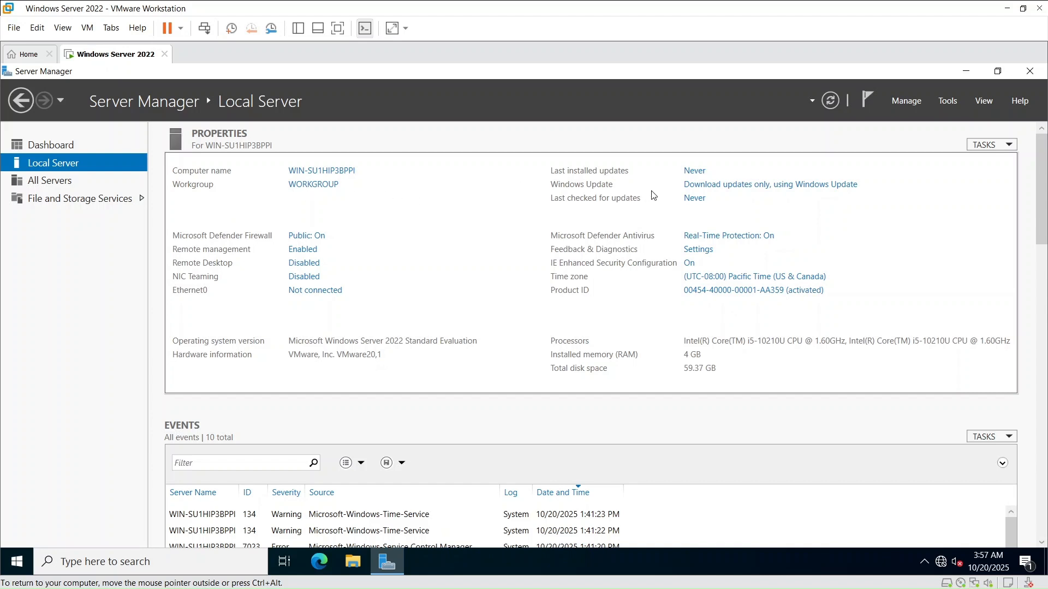
{"action": "left_click", "coordinate": [727, 185]}
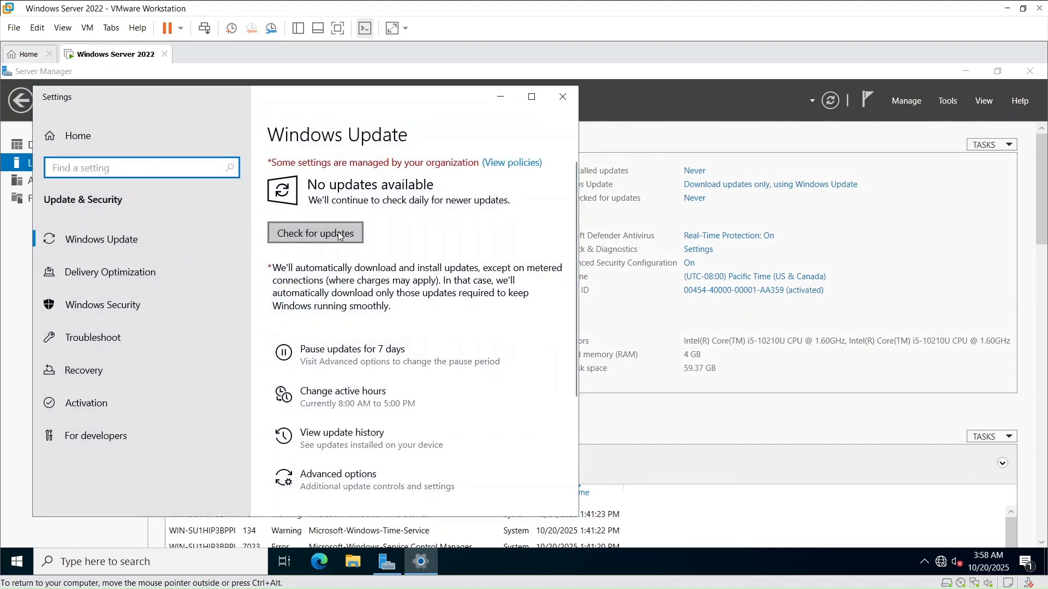
{"action": "left_click", "coordinate": [563, 96]}
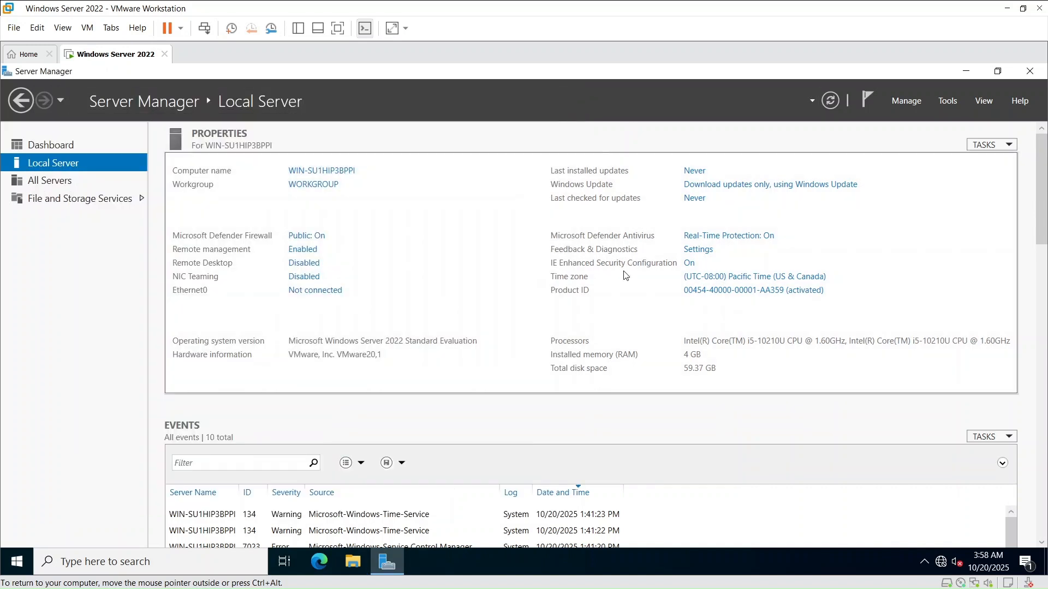
Change the server's time zone to (UTC+03:00) Kuwait, Riyadh.
{"action": "left_click", "coordinate": [731, 277]}
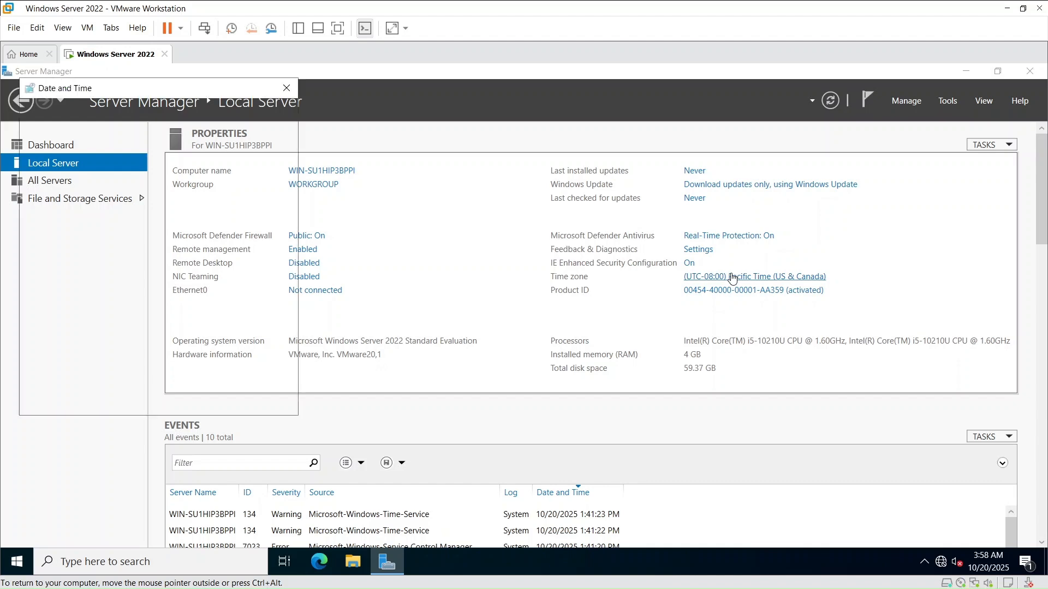
{"action": "left_click", "coordinate": [243, 283]}
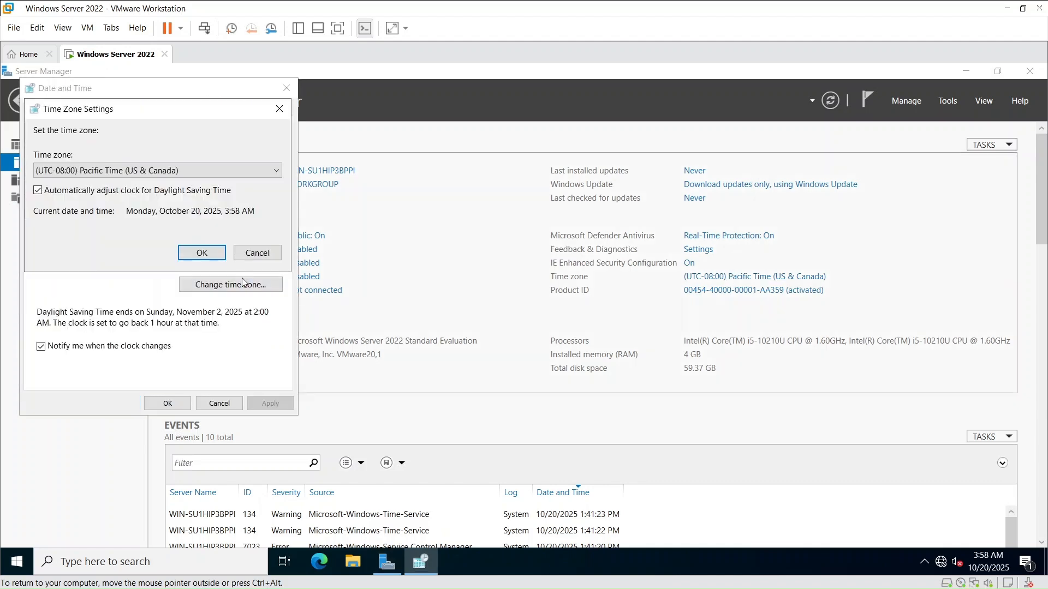
{"action": "left_click", "coordinate": [245, 169]}
{"action": "scroll", "coordinate": [187, 225], "scroll_direction": "down", "scroll_amount": 3}
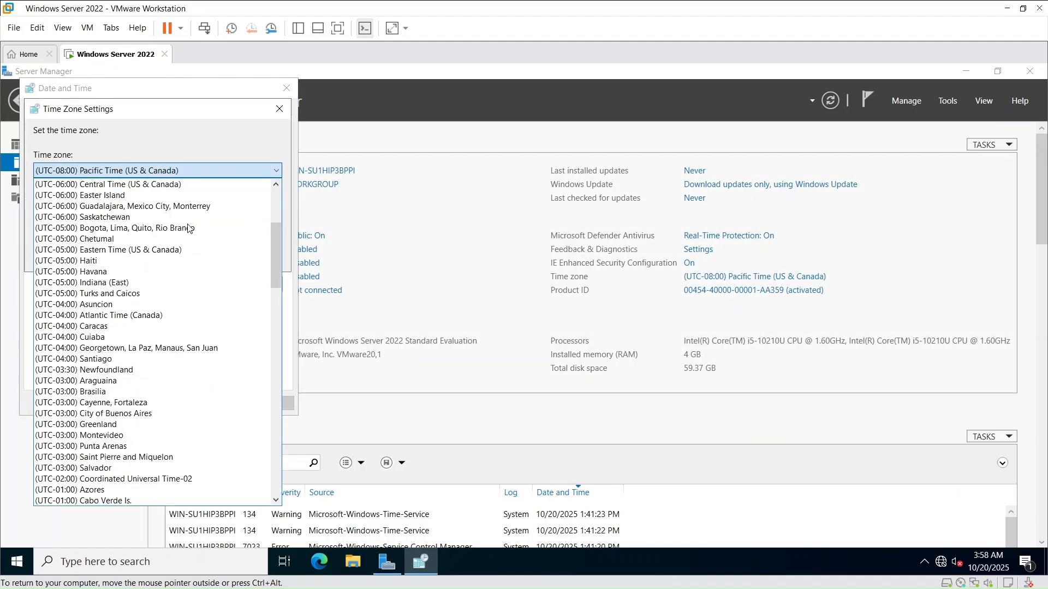
{"action": "scroll", "coordinate": [190, 233], "scroll_direction": "down", "scroll_amount": 16}
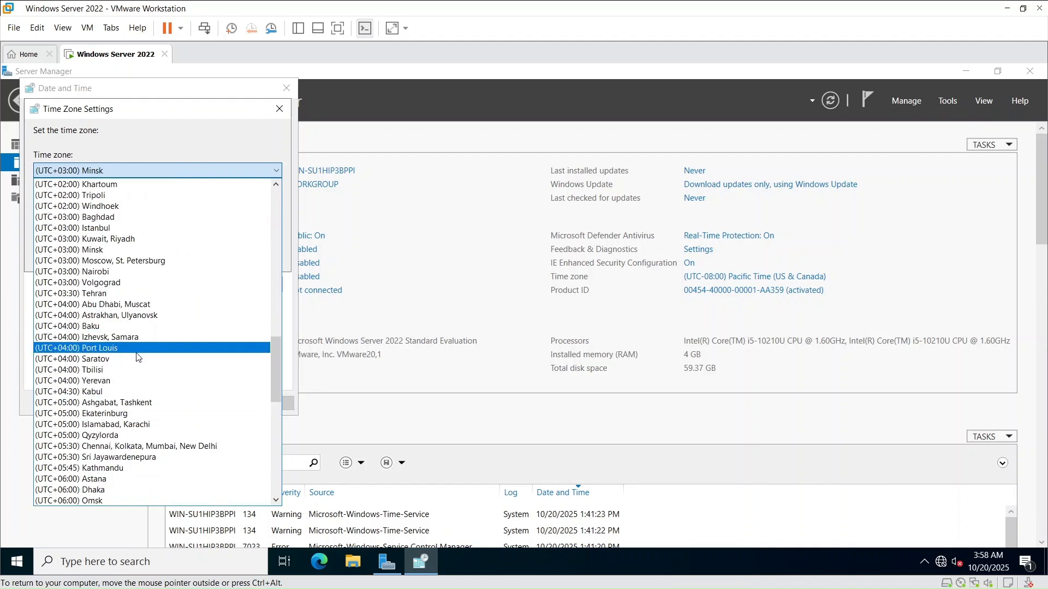
{"action": "left_click", "coordinate": [135, 239]}
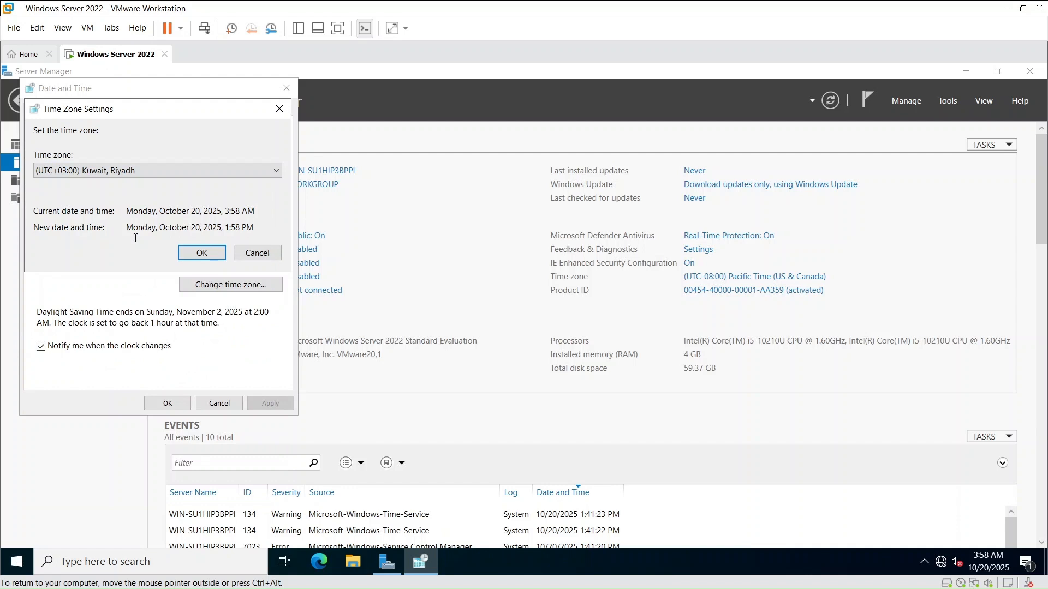
{"action": "left_click", "coordinate": [183, 251]}
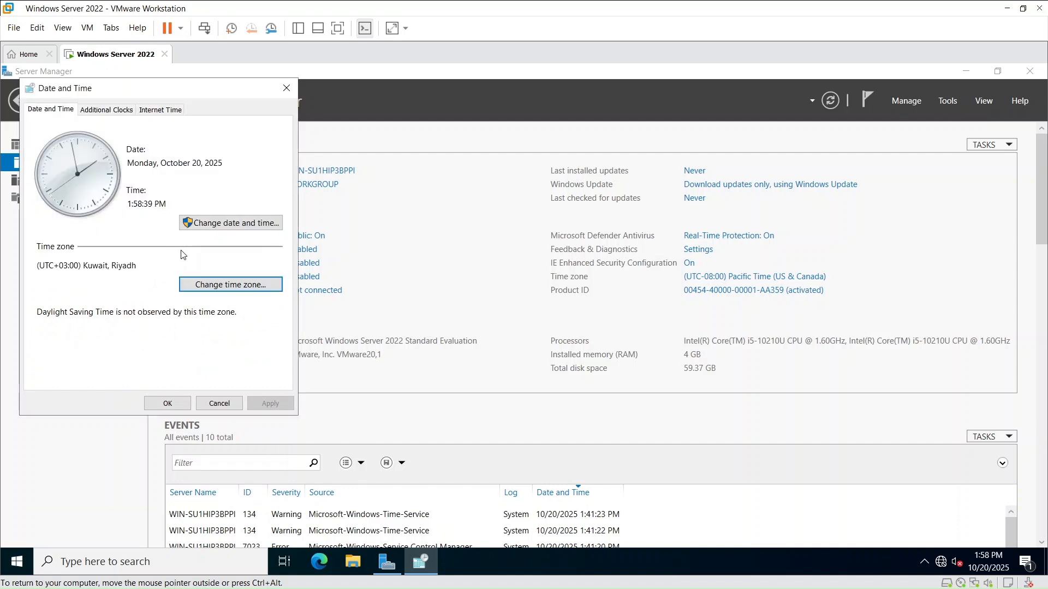
{"action": "left_click", "coordinate": [164, 404]}
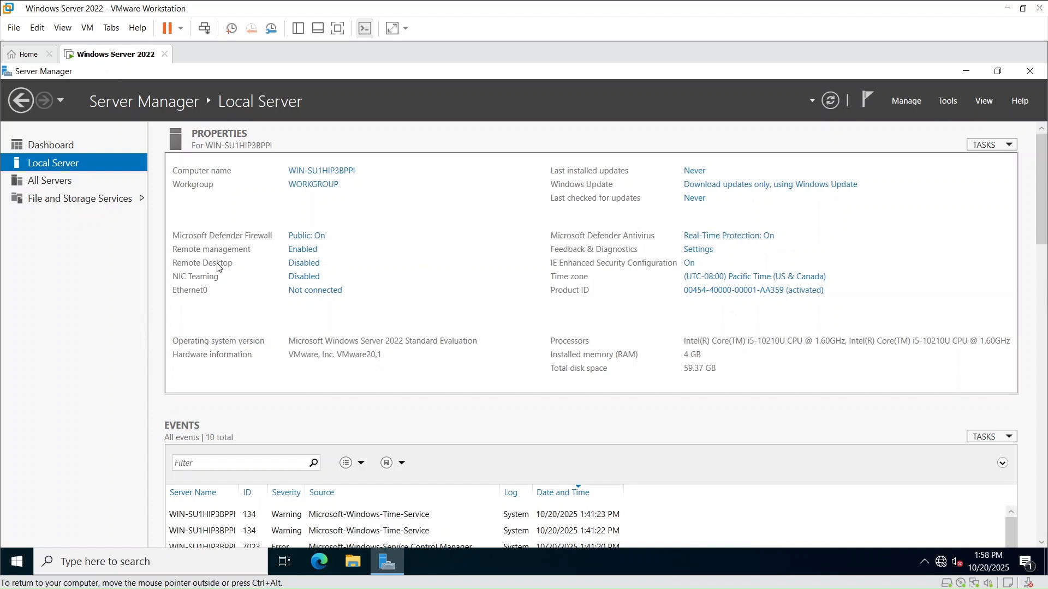
Enable Remote Desktop by allowing remote connections to this computer, accepting the firewall exception and applying the change.
{"action": "left_click", "coordinate": [299, 264]}
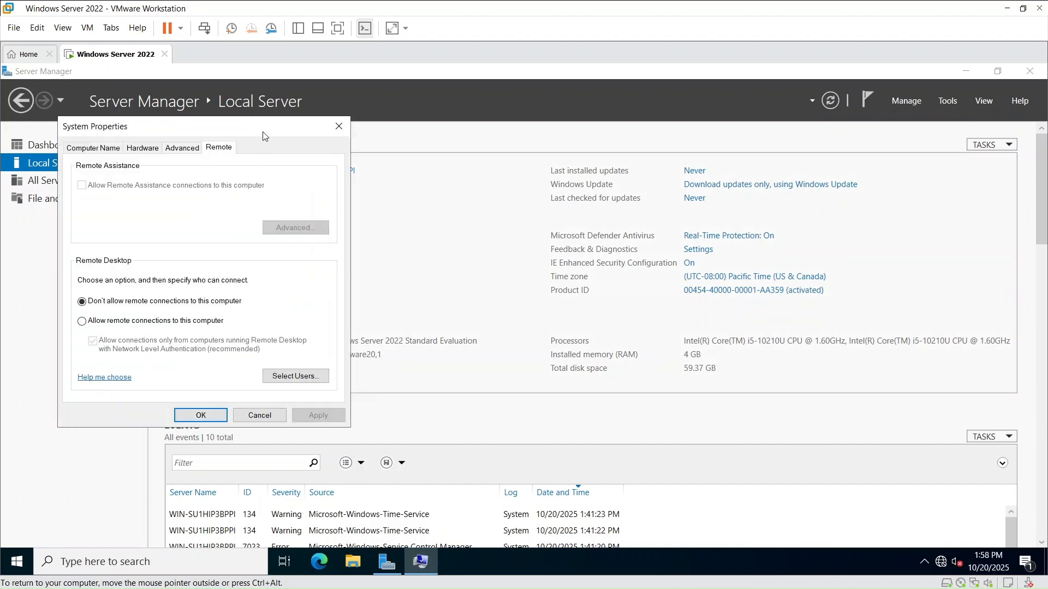
{"action": "left_click_drag", "start_coordinate": [263, 130], "coordinate": [455, 133]}
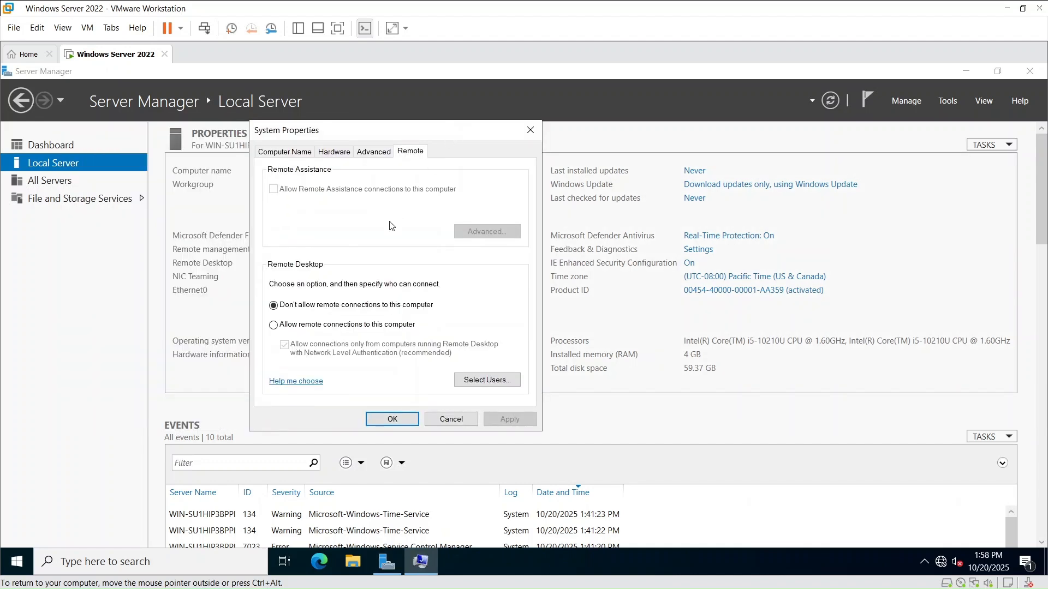
{"action": "left_click", "coordinate": [307, 325]}
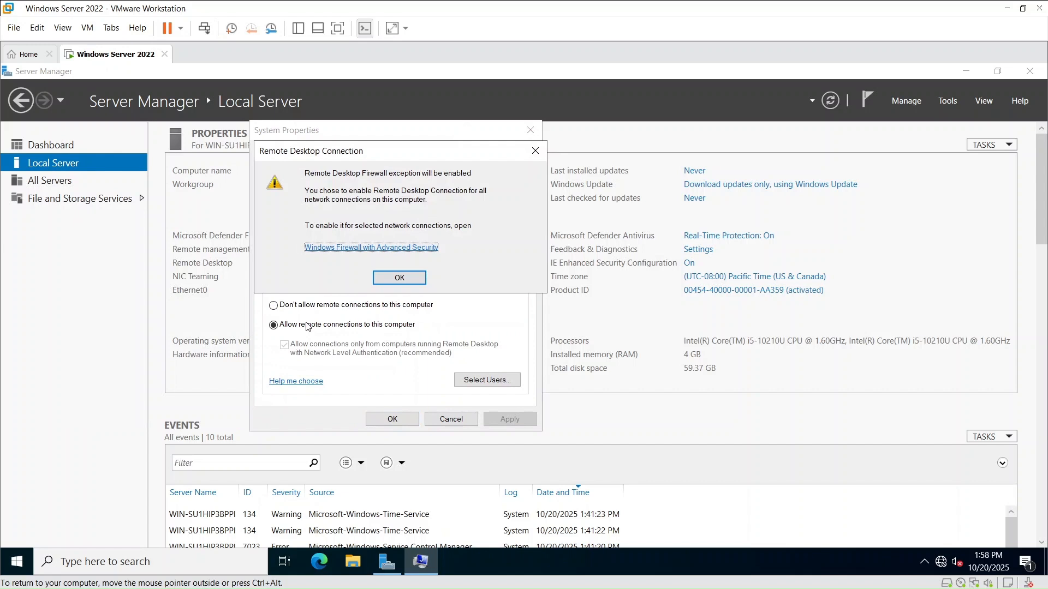
{"action": "left_click", "coordinate": [399, 279]}
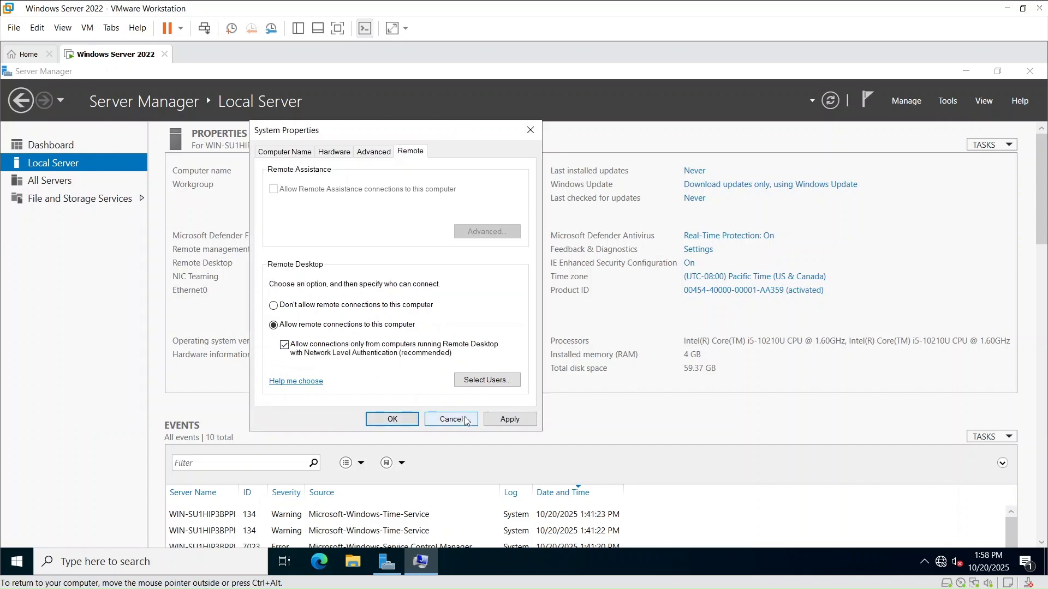
{"action": "left_click", "coordinate": [494, 419]}
{"action": "left_click", "coordinate": [393, 419]}
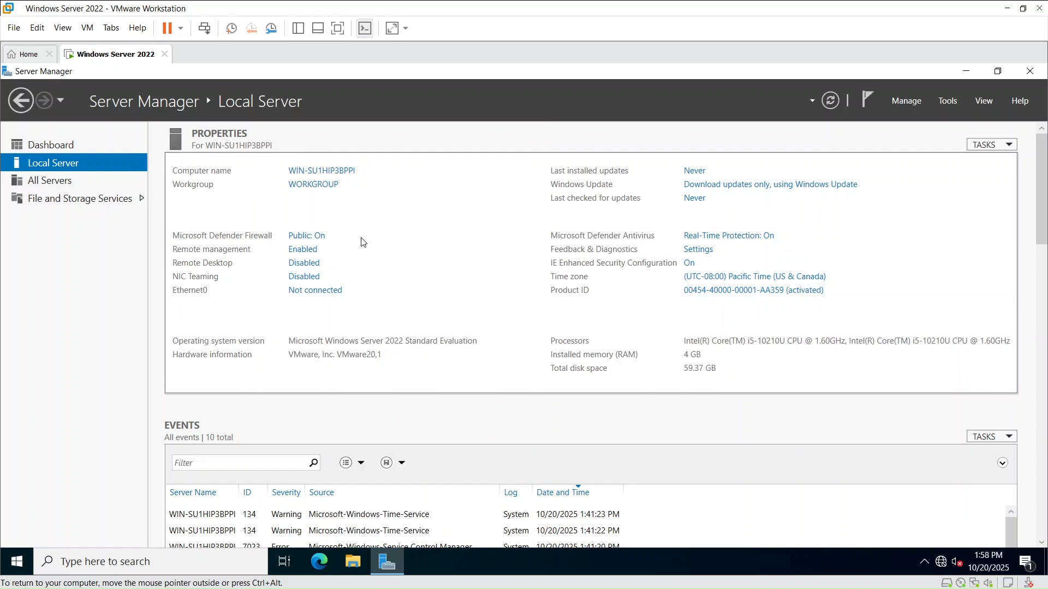
Open VMware's Virtual Network Editor and unlock the network configuration for changes with administrator privileges.
{"action": "left_click", "coordinate": [20, 30]}
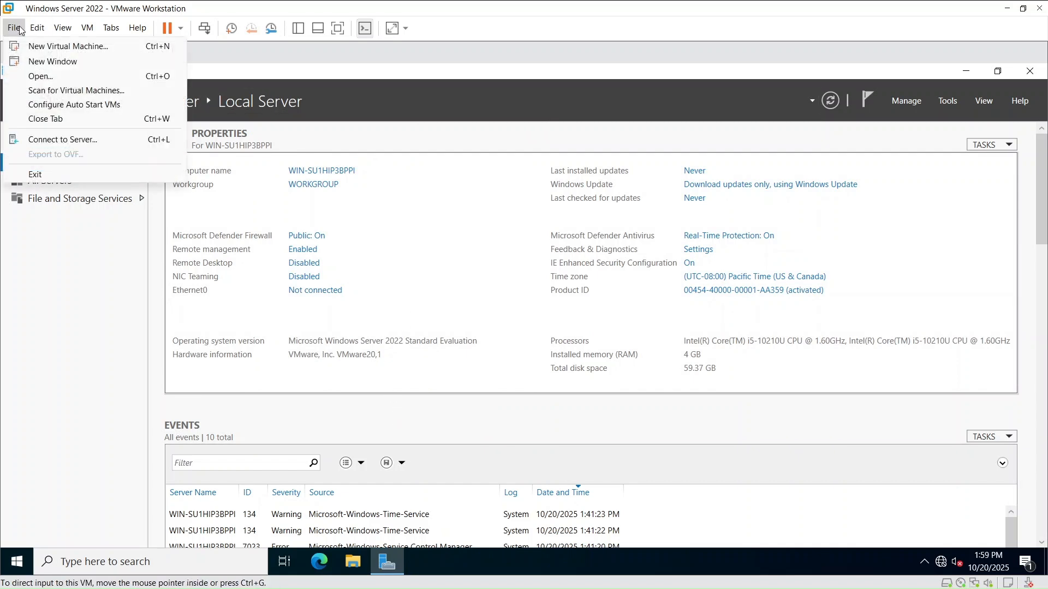
{"action": "left_click", "coordinate": [20, 30]}
{"action": "left_click", "coordinate": [38, 34]}
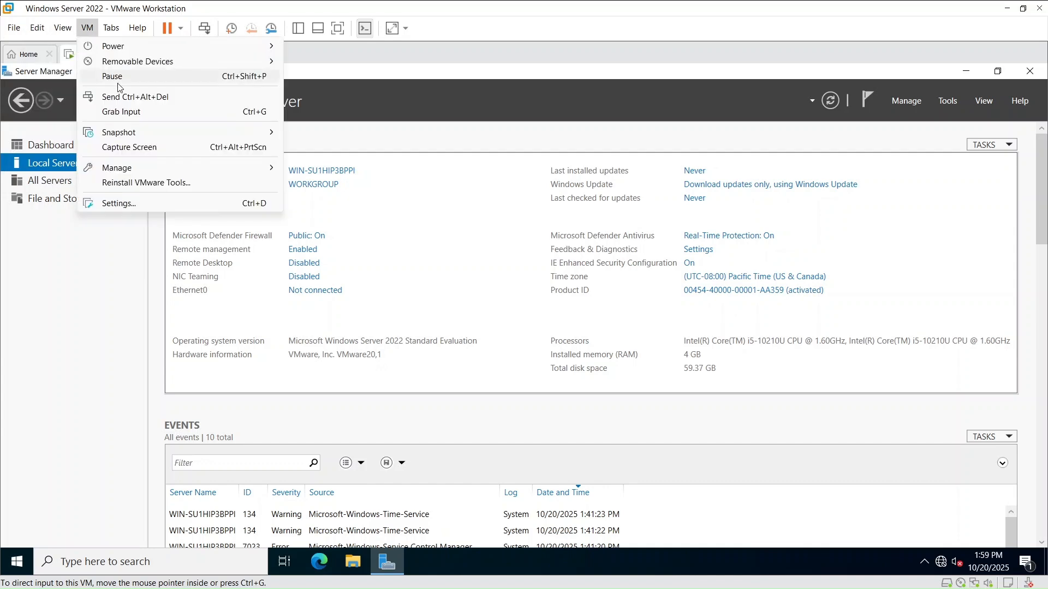
{"action": "left_click", "coordinate": [76, 96]}
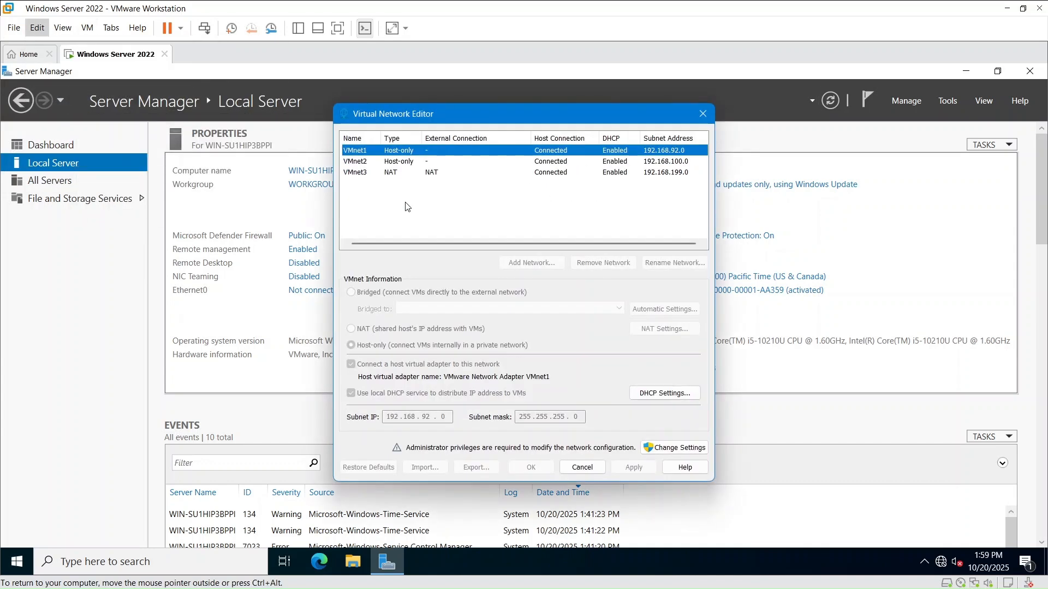
{"action": "left_click", "coordinate": [400, 174]}
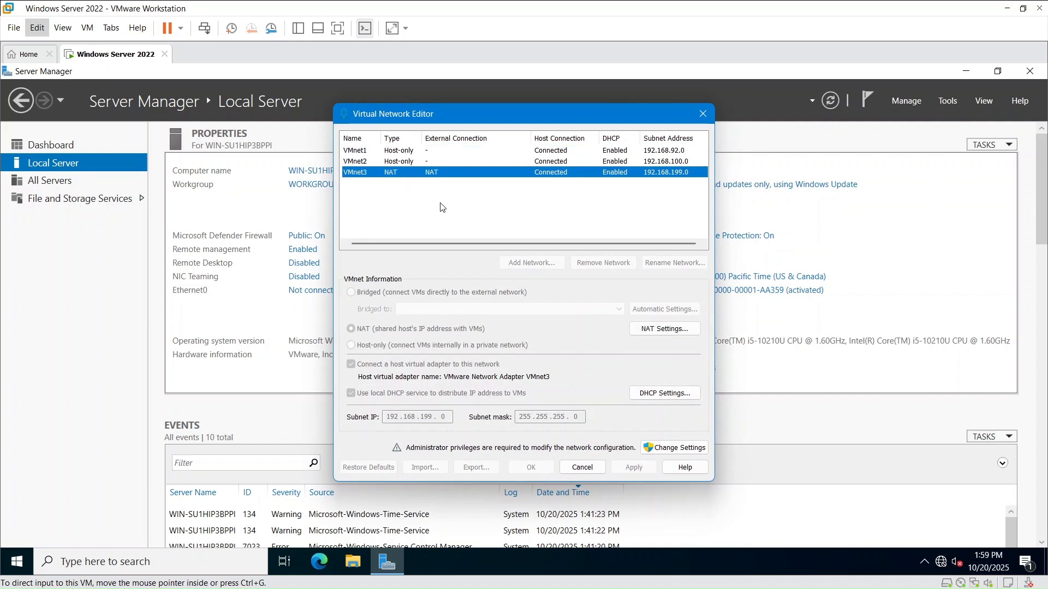
{"action": "left_click", "coordinate": [672, 448]}
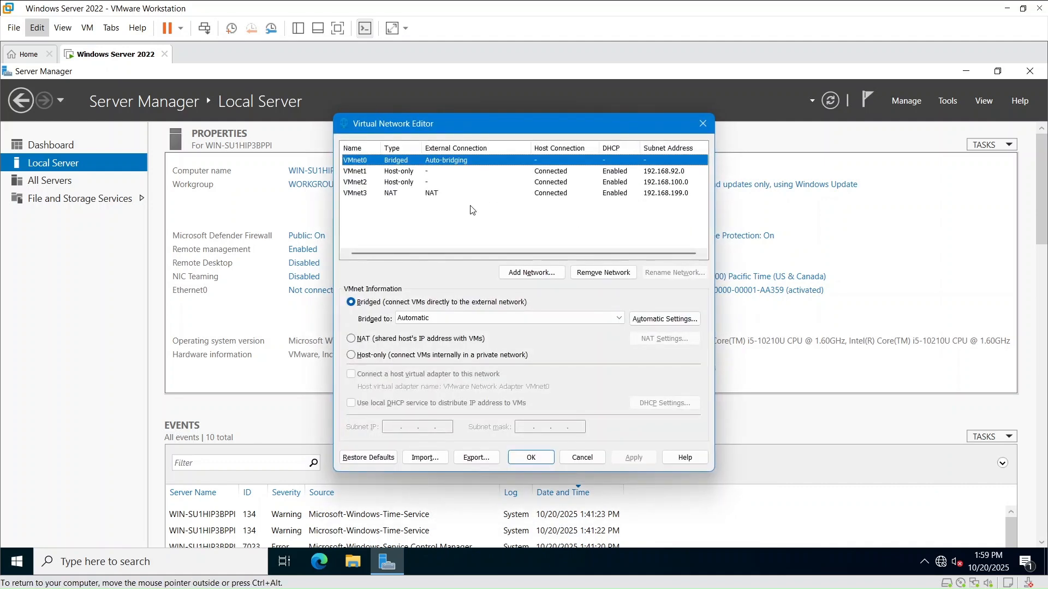
Remove the existing VMnet3 network and add VMnet3 again as a NAT network.
{"action": "left_click", "coordinate": [431, 194]}
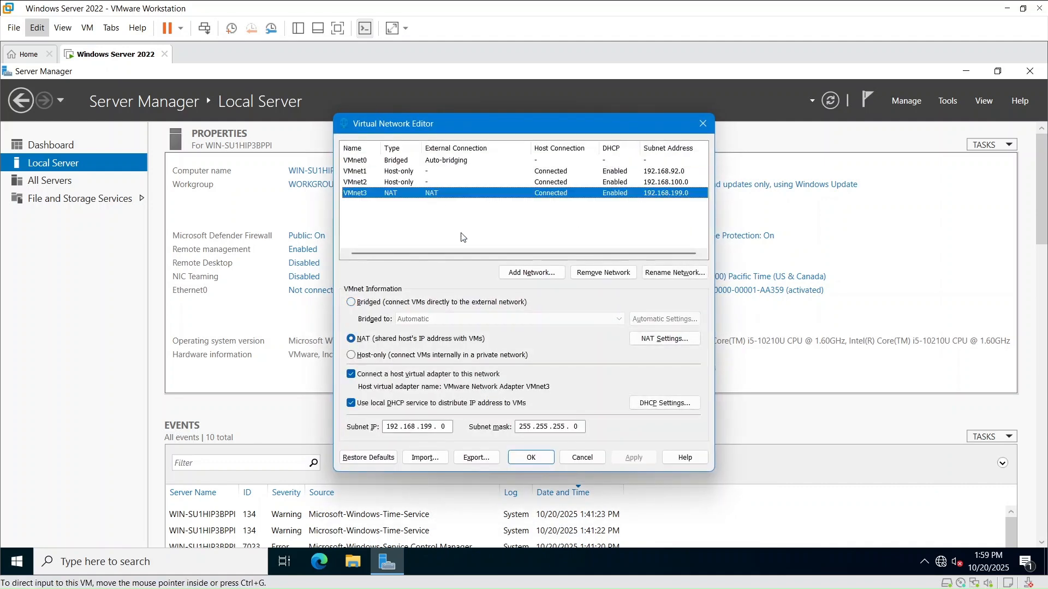
{"action": "left_click", "coordinate": [613, 277]}
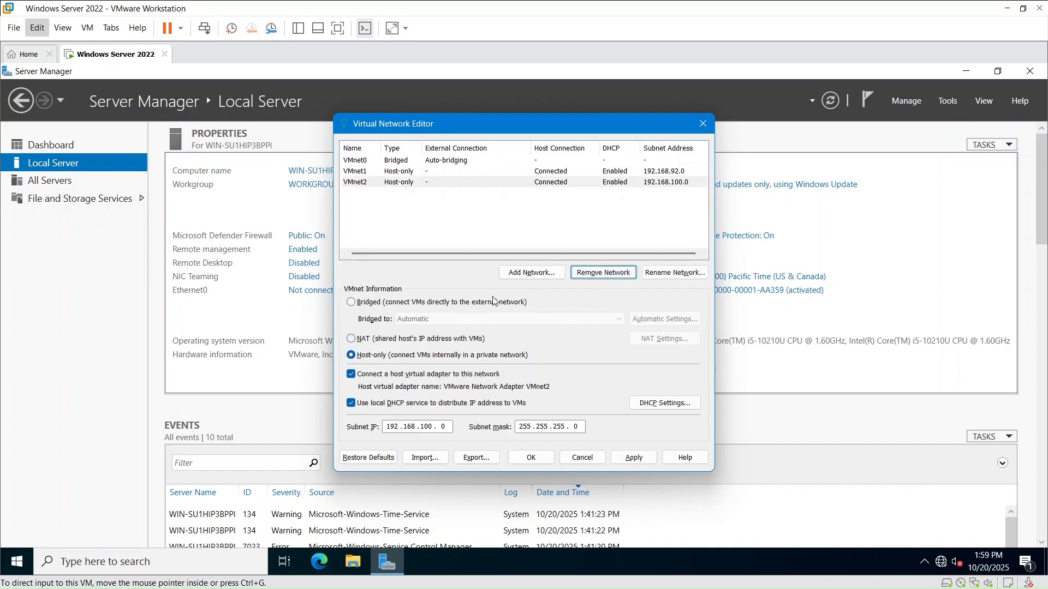
{"action": "left_click", "coordinate": [543, 275]}
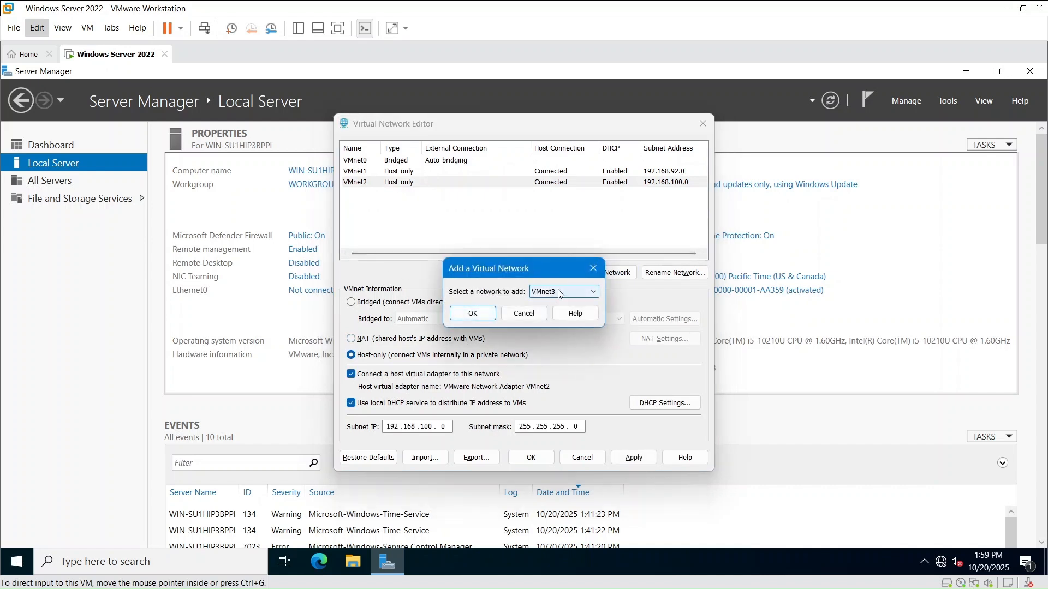
{"action": "left_click", "coordinate": [478, 316]}
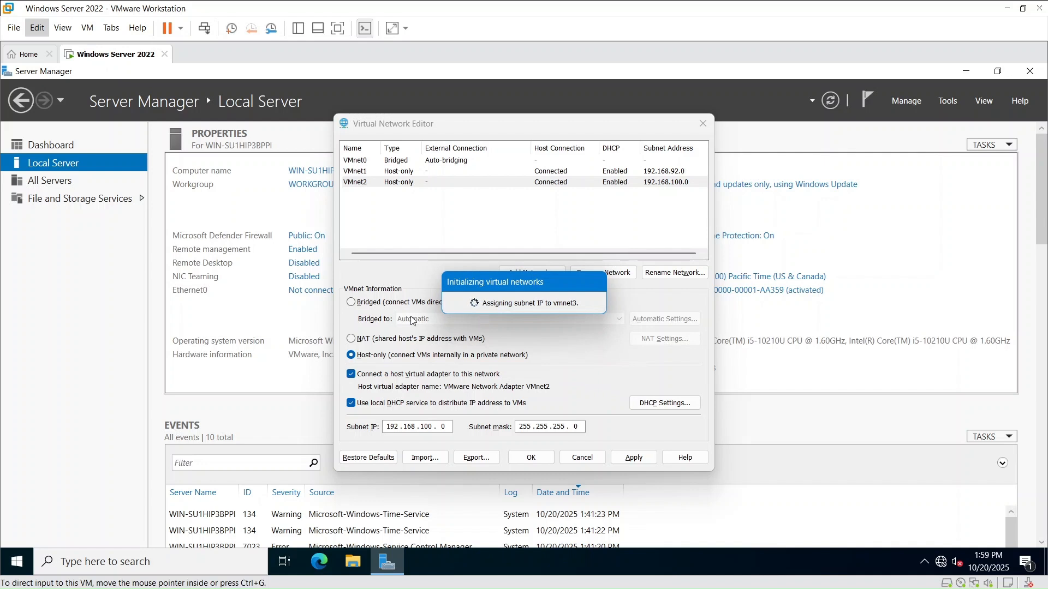
{"action": "left_click", "coordinate": [361, 339]}
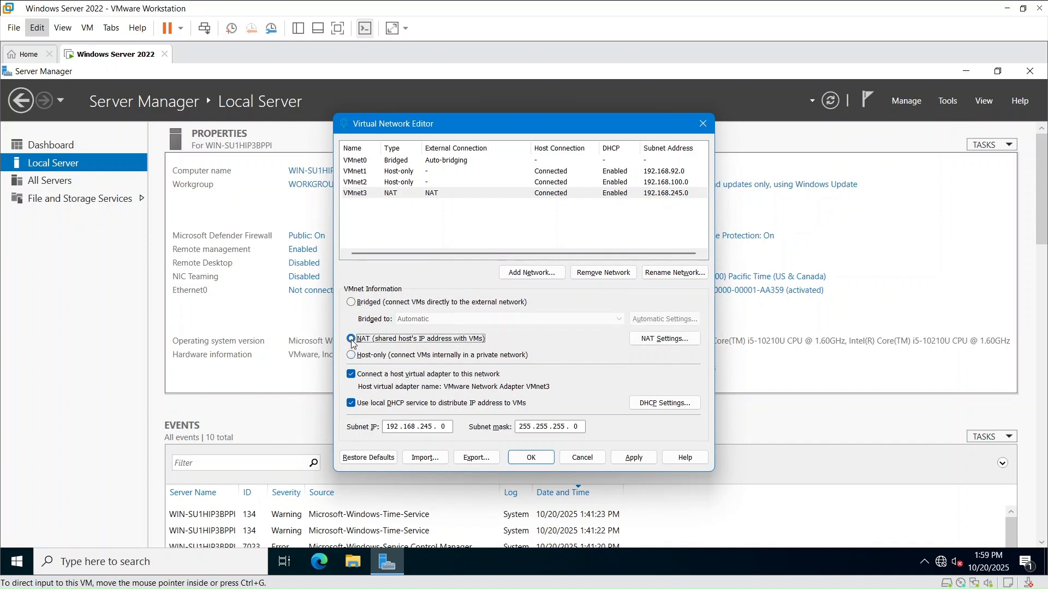
Set VMnet3's subnet IP to 192.168.100.0 and try to apply it.
{"action": "left_click", "coordinate": [432, 427]}
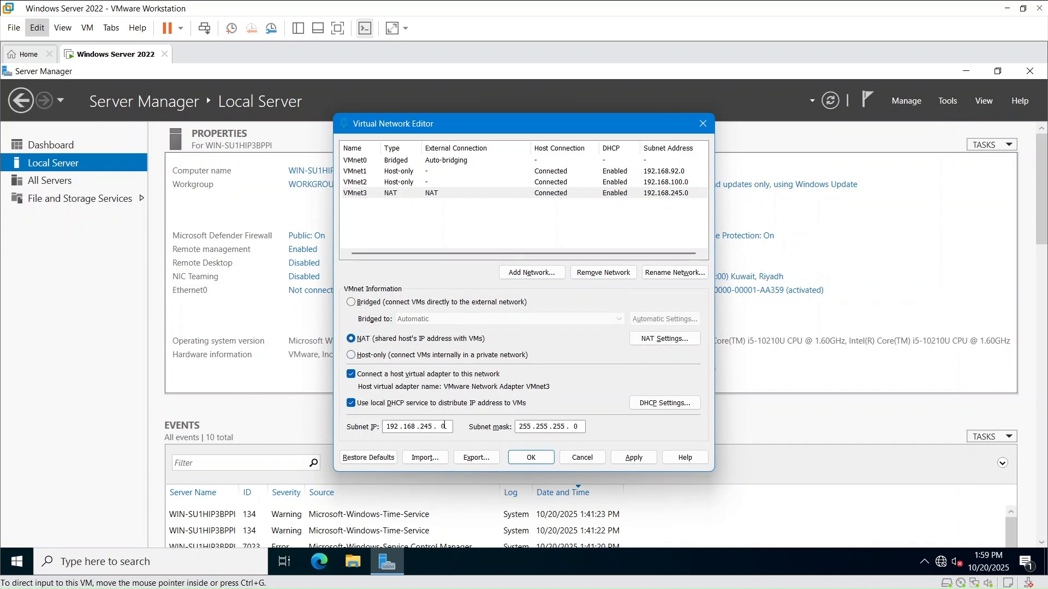
{"action": "key", "text": "BackSpace"}
{"action": "key", "text": "BackSpace"}
{"action": "key", "text": "BackSpace"}
{"action": "key", "text": "BackSpace"}
{"action": "key", "text": "BackSpace"}
{"action": "key", "text": "BackSpace"}
{"action": "key", "text": "BackSpace"}
{"action": "key", "text": "BackSpace"}
{"action": "key", "text": "BackSpace"}
{"action": "key", "text": "BackSpace"}
{"action": "type", "text": "192"}
{"action": "type", "text": "168"}
{"action": "type", "text": "11"}
{"action": "type", "text": "00"}
{"action": "left_click", "coordinate": [643, 461]}
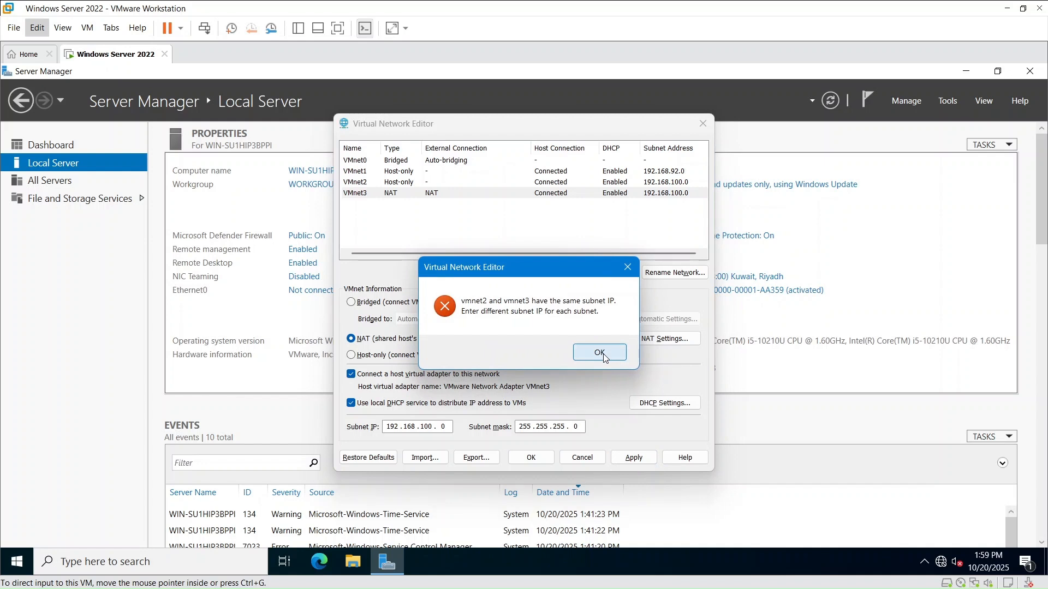
{"action": "left_click", "coordinate": [600, 352]}
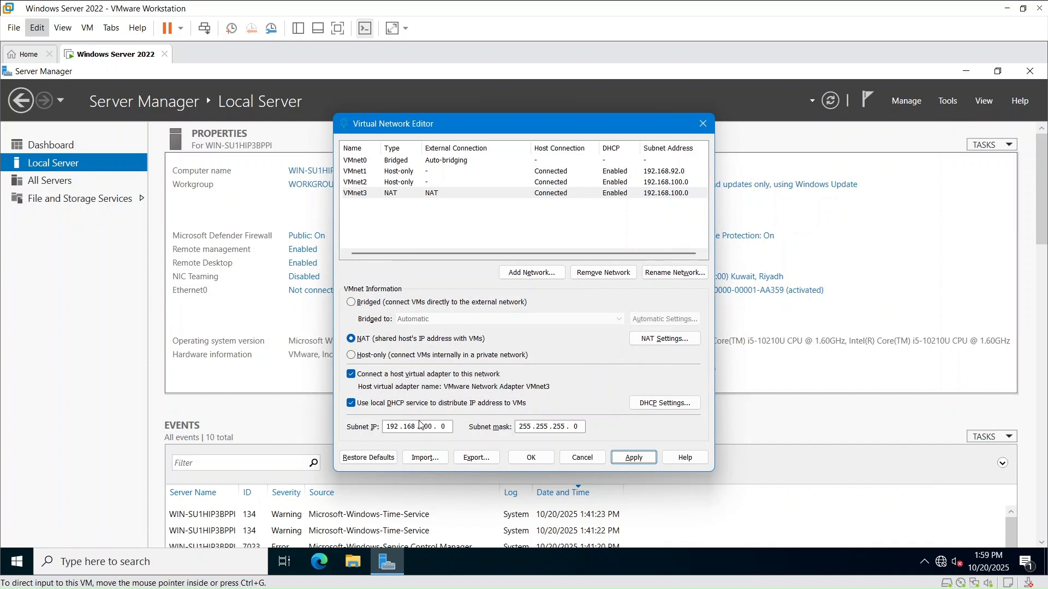
Remove the host-only VMnet2 network, then apply and save the virtual network configuration.
{"action": "left_click", "coordinate": [401, 182]}
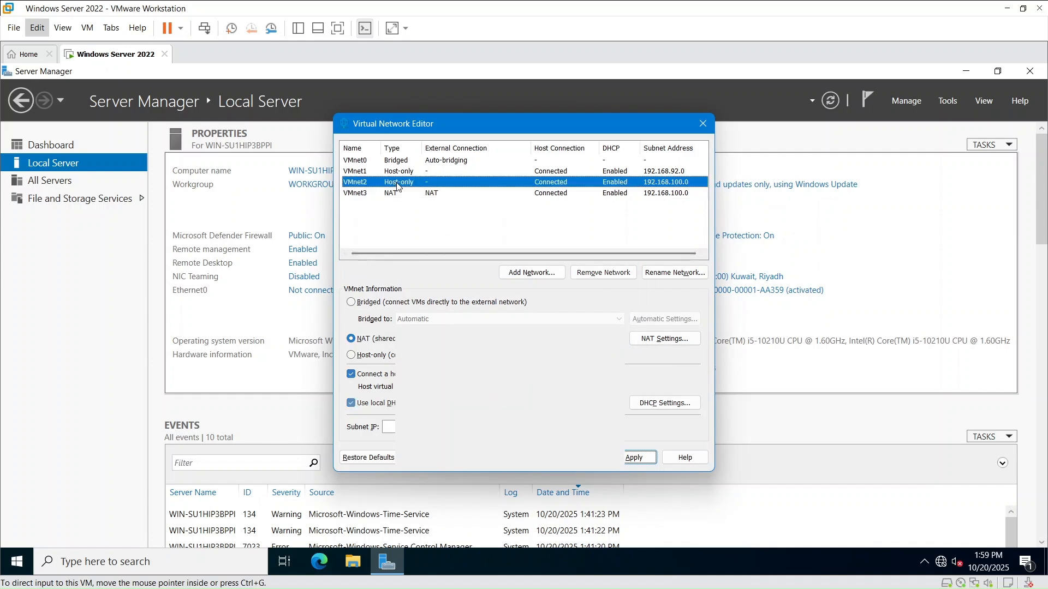
{"action": "left_click", "coordinate": [599, 272]}
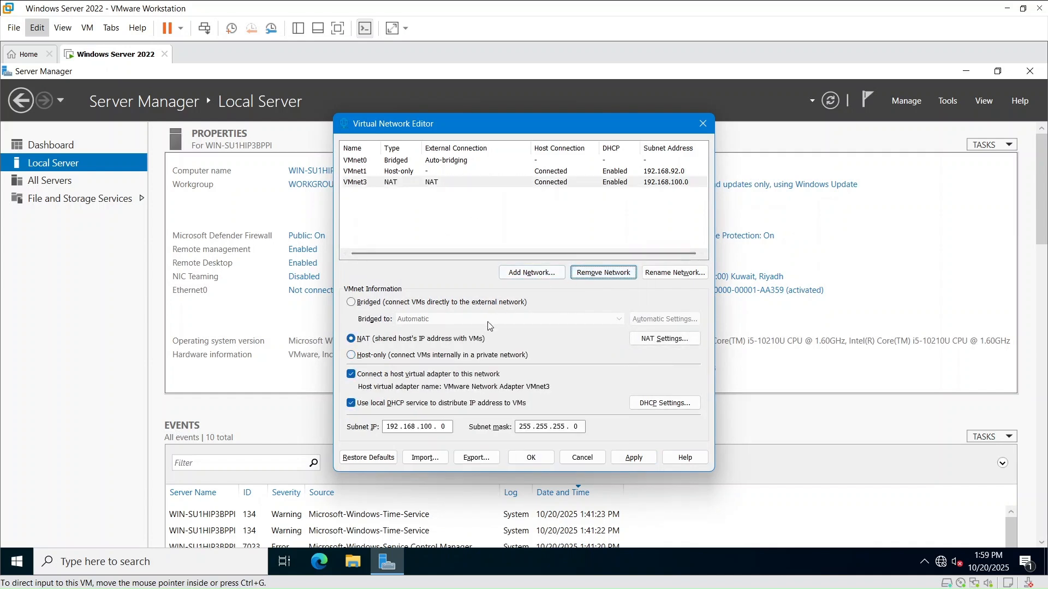
{"action": "left_click", "coordinate": [632, 461]}
{"action": "left_click", "coordinate": [534, 462]}
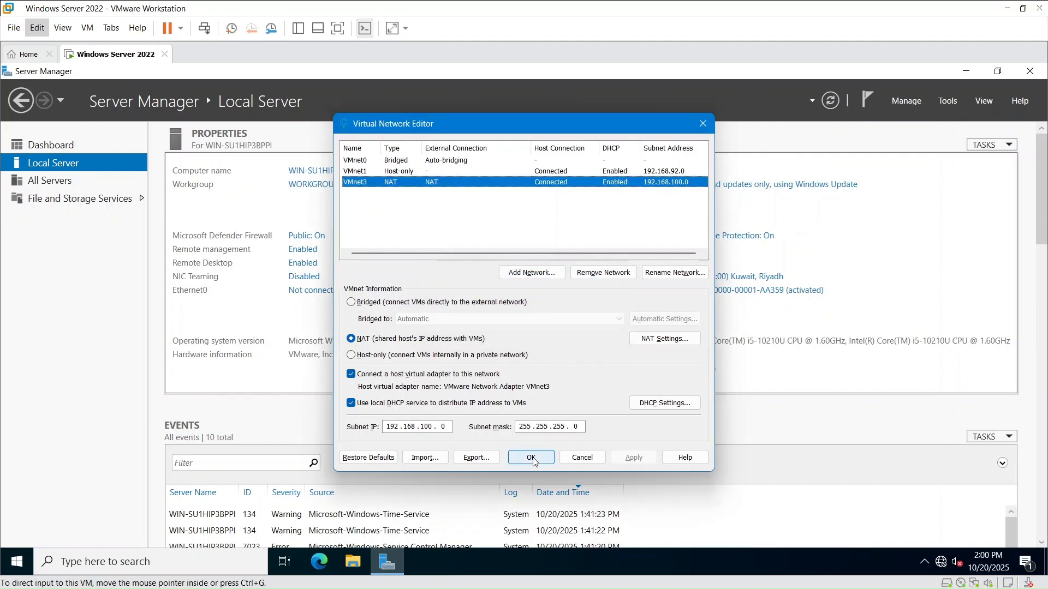
{"action": "left_click", "coordinate": [534, 460]}
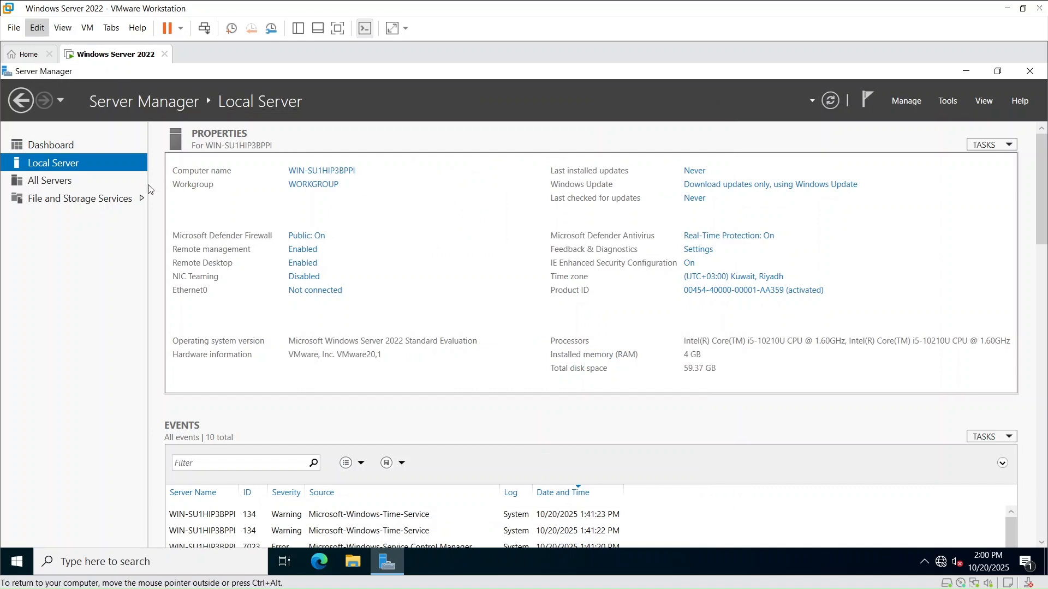
{"action": "left_click", "coordinate": [63, 31]}
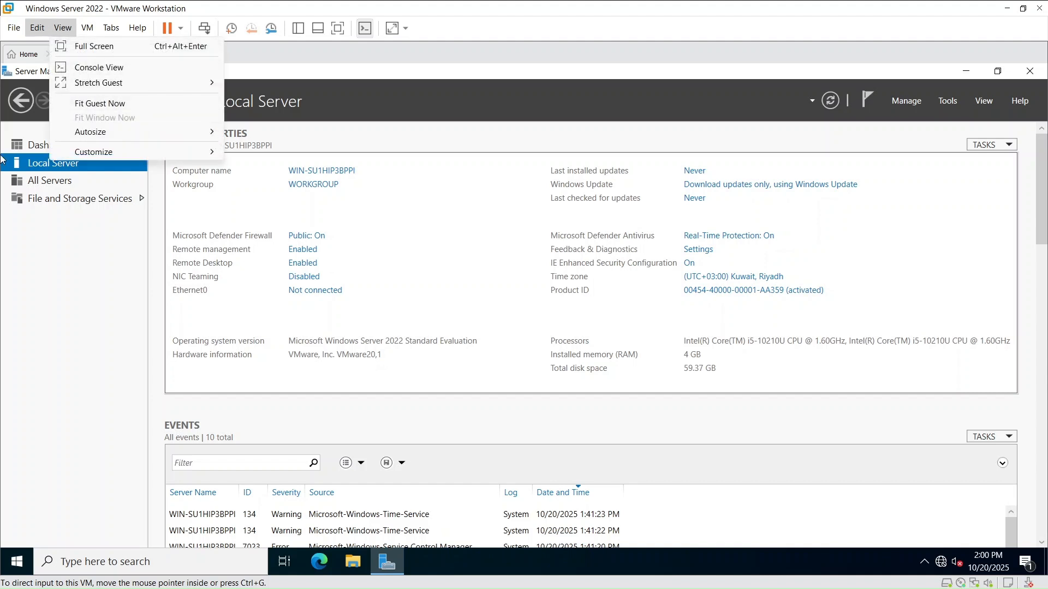
{"action": "left_click", "coordinate": [138, 27]}
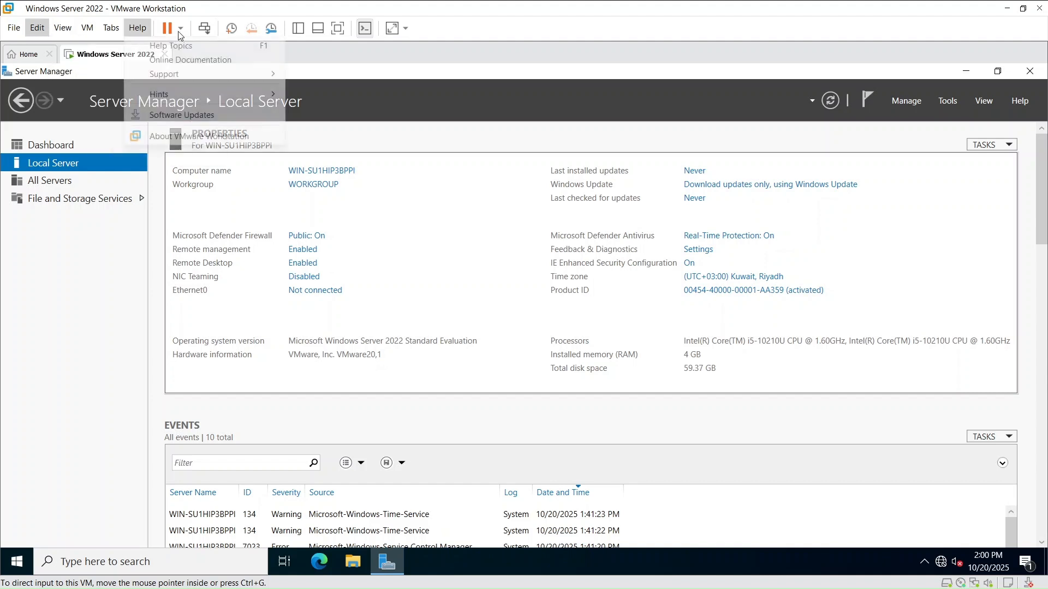
Show the virtual machine library and open the settings of the Windows Server 2022 virtual machine.
{"action": "left_click", "coordinate": [300, 31]}
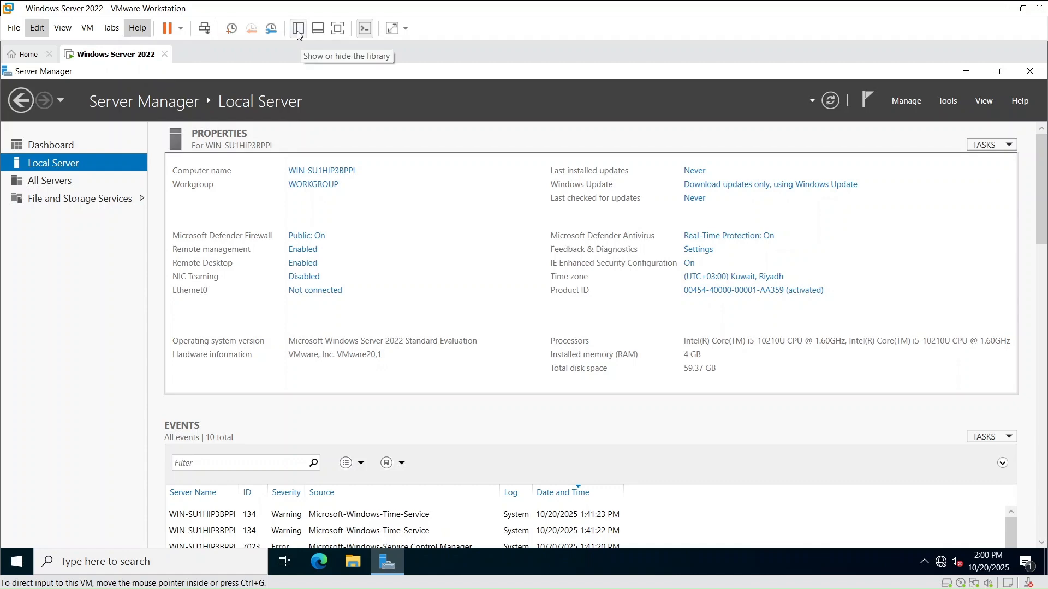
{"action": "left_click", "coordinate": [300, 30]}
{"action": "left_click", "coordinate": [61, 108]}
{"action": "right_click", "coordinate": [61, 108]}
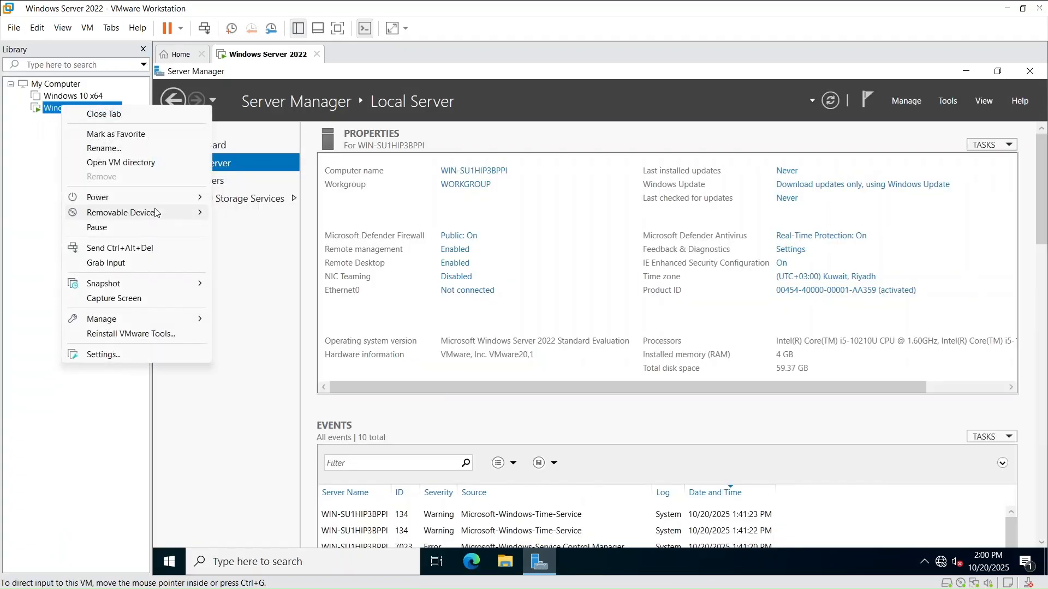
{"action": "left_click", "coordinate": [142, 355]}
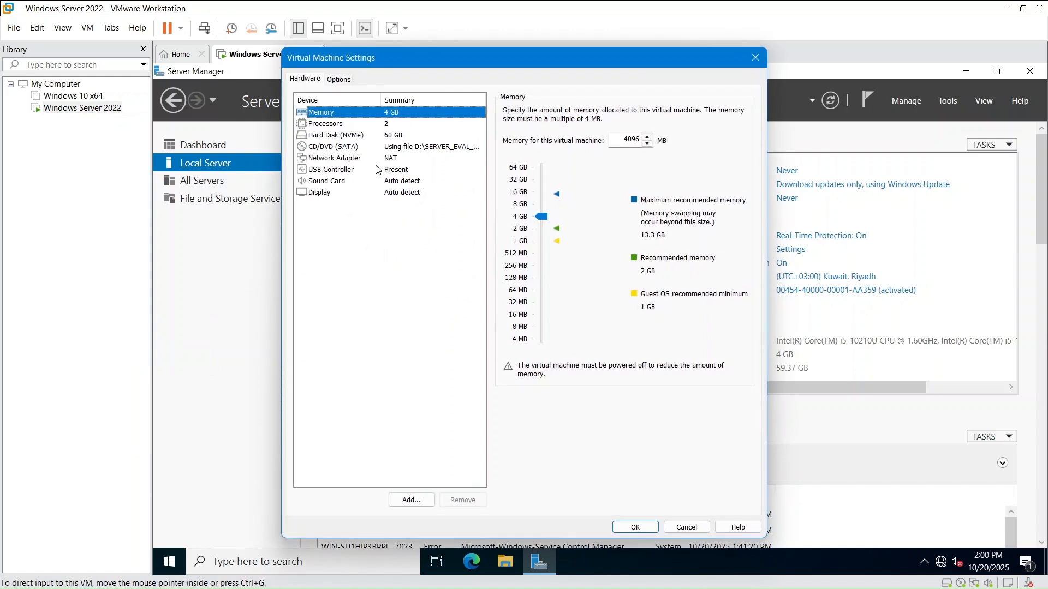
Connect the virtual machine's network adapter to the custom network VMnet3 (NAT), save the settings and hide the library.
{"action": "left_click", "coordinate": [383, 160]}
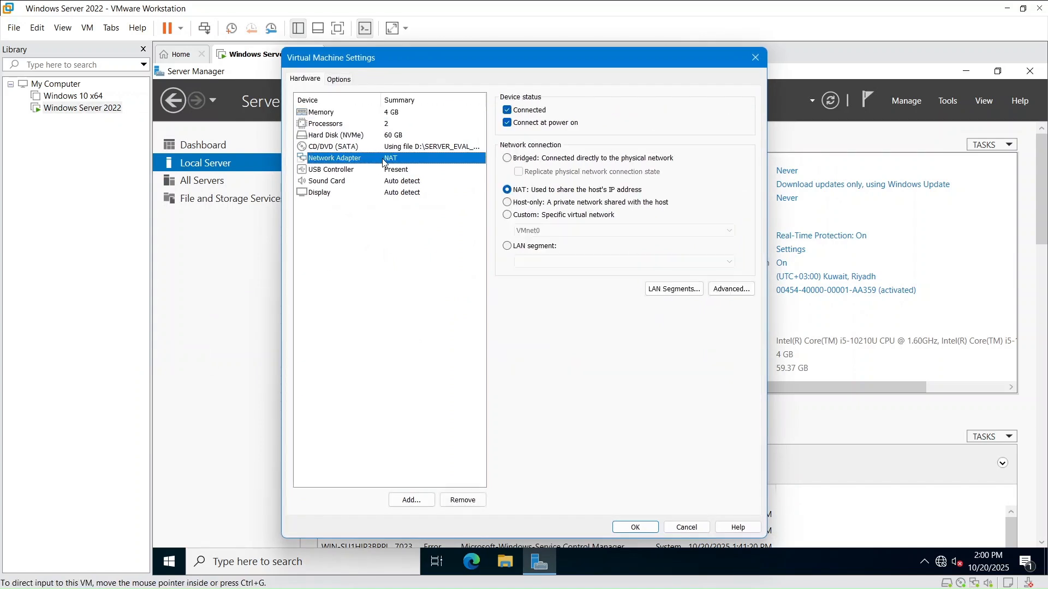
{"action": "left_click", "coordinate": [562, 215]}
{"action": "left_click", "coordinate": [565, 229]}
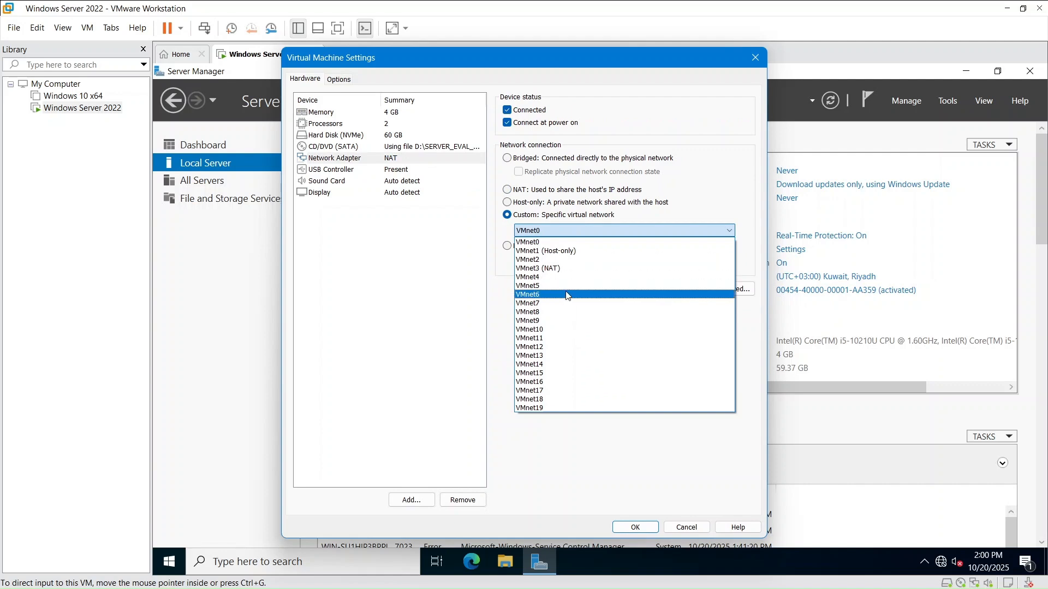
{"action": "left_click", "coordinate": [572, 268]}
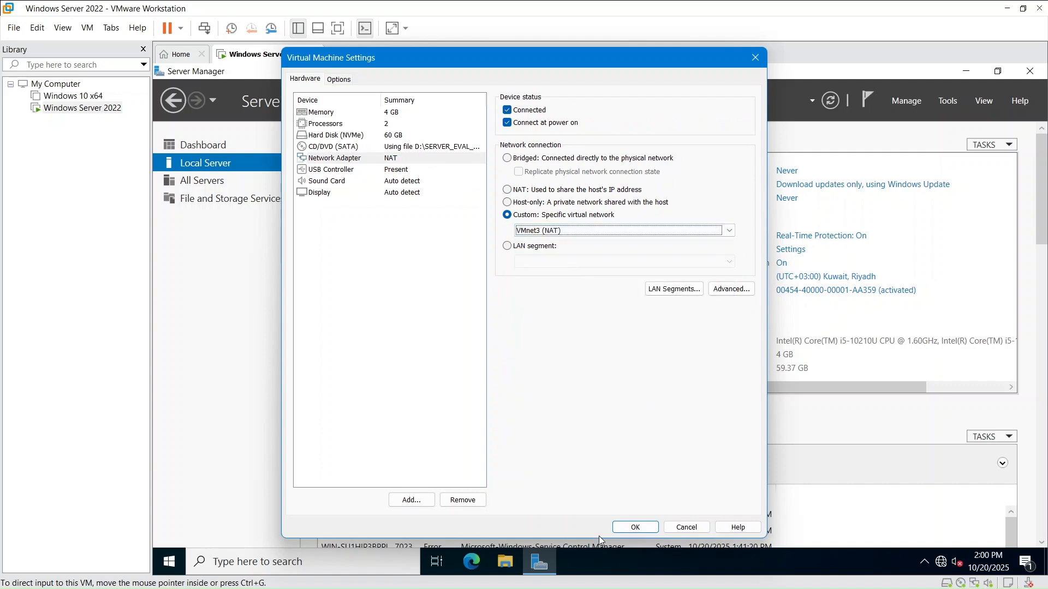
{"action": "left_click", "coordinate": [635, 527]}
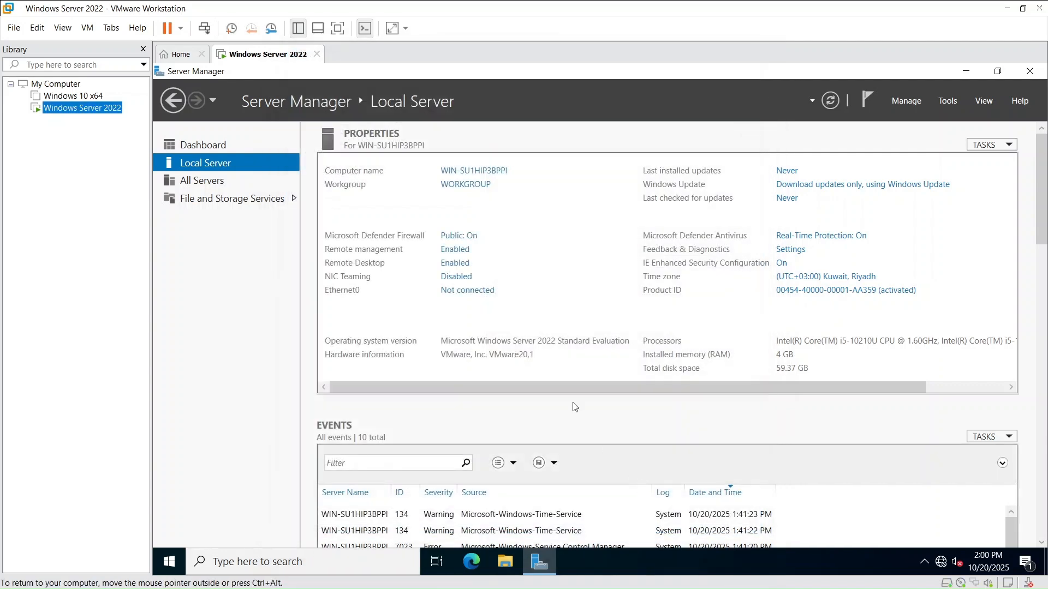
{"action": "left_click", "coordinate": [298, 27]}
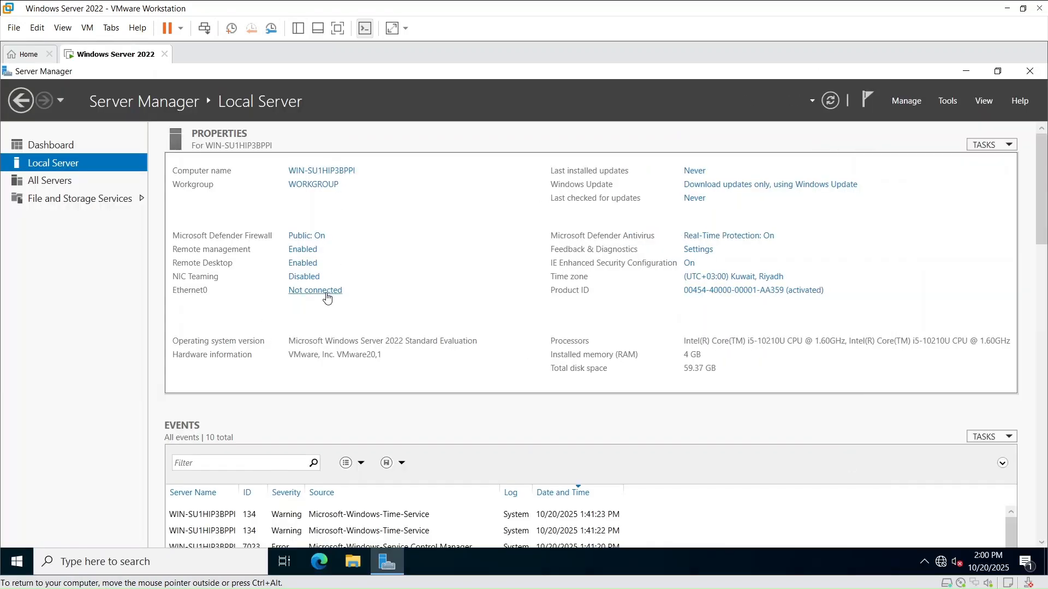
Open the Internet Protocol Version 4 (TCP/IPv4) properties of the server's Ethernet0 connection.
{"action": "left_click", "coordinate": [322, 295]}
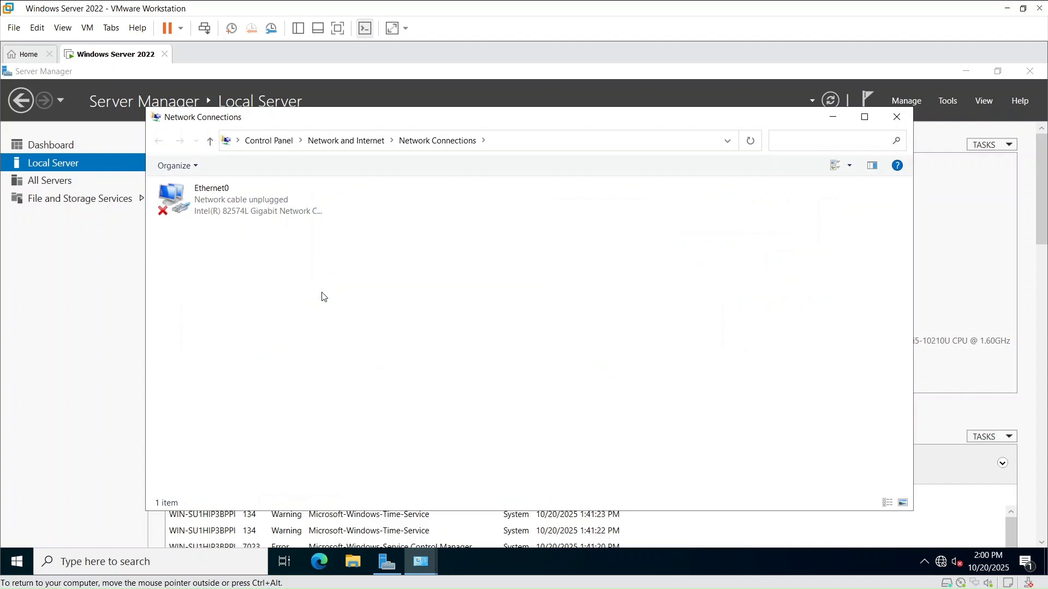
{"action": "left_click", "coordinate": [240, 203]}
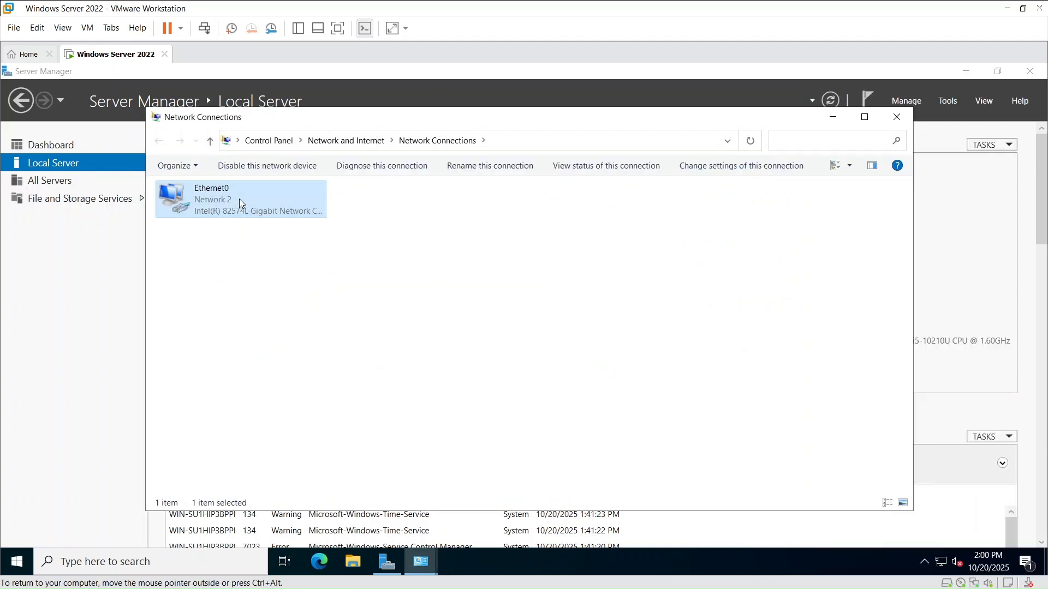
{"action": "right_click", "coordinate": [239, 200]}
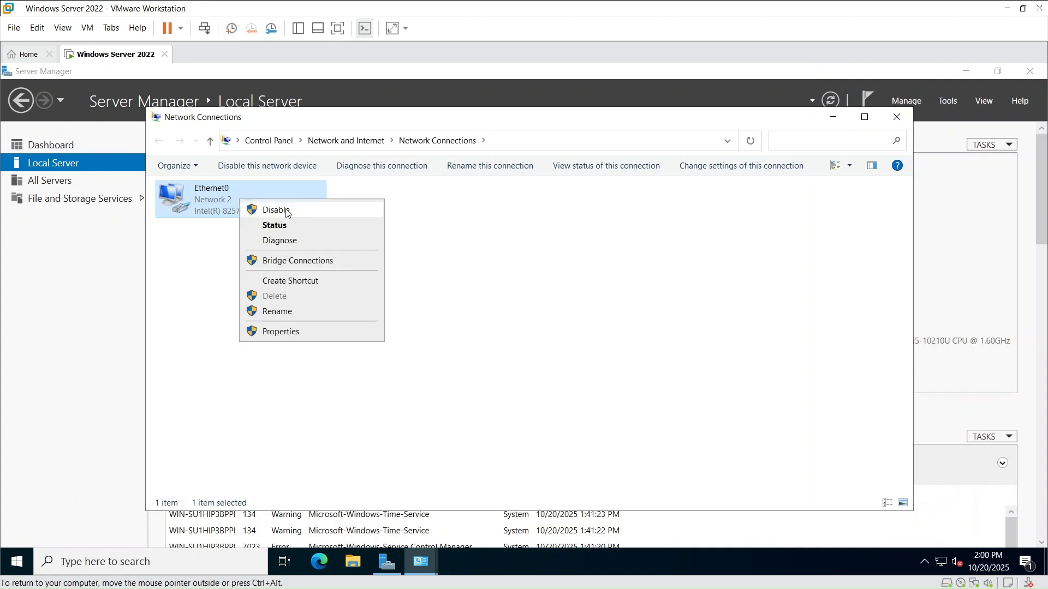
{"action": "left_click", "coordinate": [313, 327]}
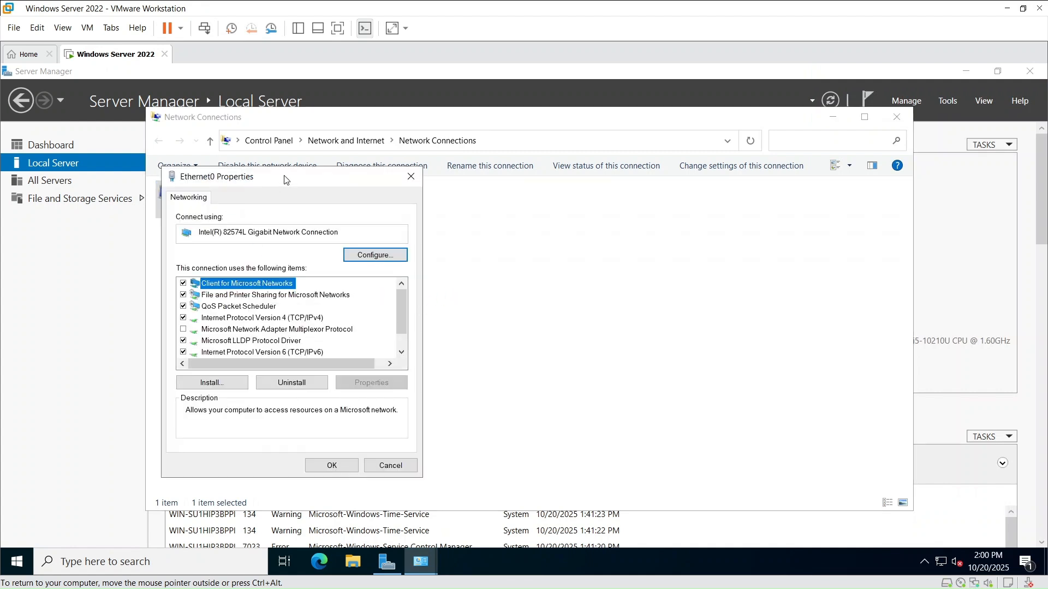
{"action": "left_click_drag", "start_coordinate": [285, 180], "coordinate": [376, 183]}
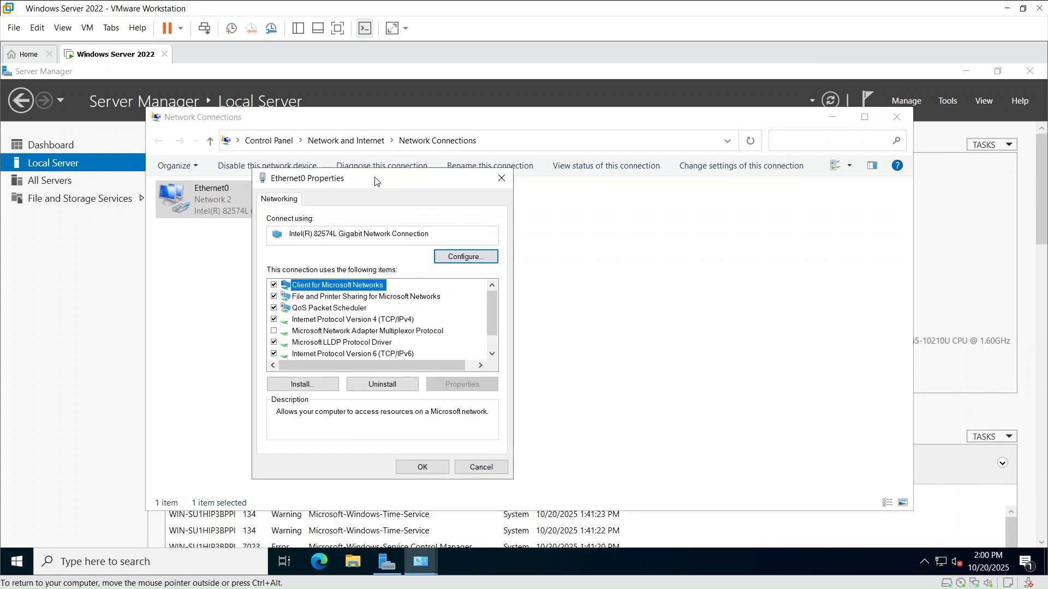
{"action": "left_click", "coordinate": [361, 323]}
{"action": "left_click", "coordinate": [479, 388]}
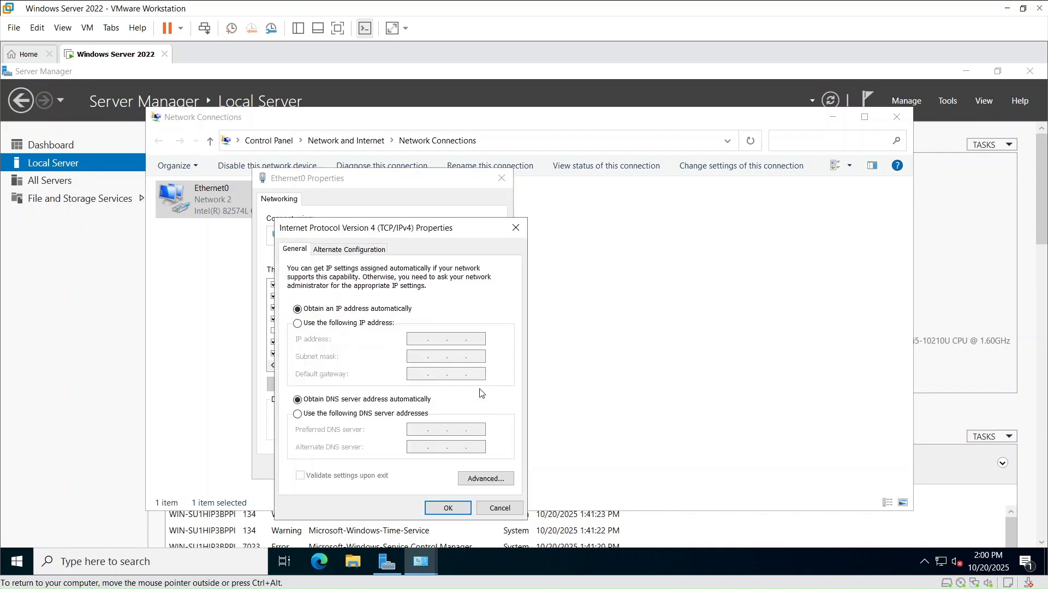
Assign the static IP address 192.168.100.10 with subnet mask 255.255.255.0 and default gateway 192.168.100.2.
{"action": "left_click", "coordinate": [345, 324]}
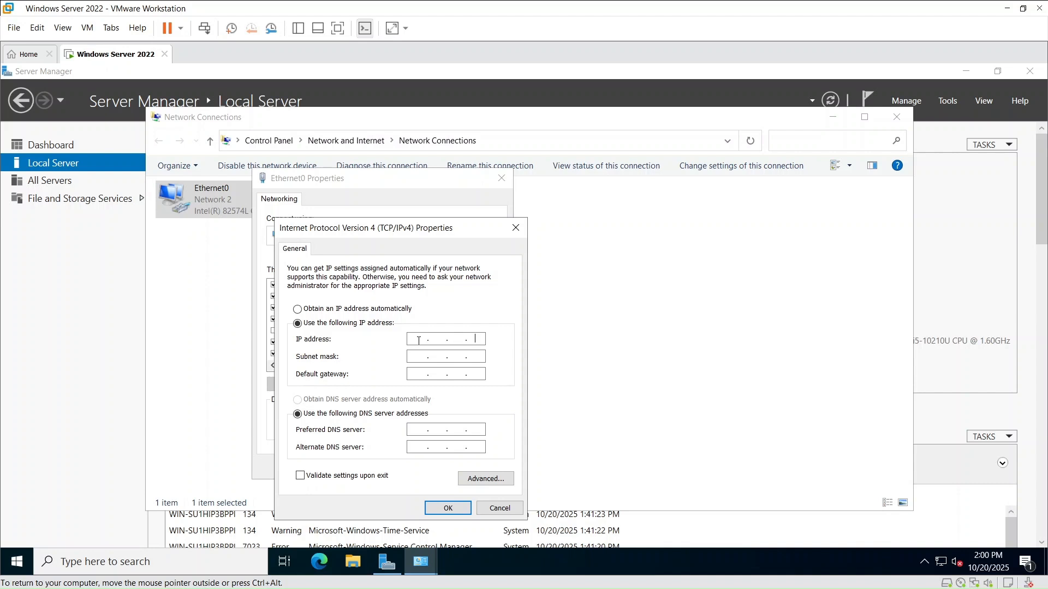
{"action": "type", "text": "19"}
{"action": "left_click", "coordinate": [425, 339]}
{"action": "type", "text": "192 . 168 . 100 . 10"}
{"action": "left_click", "coordinate": [420, 356]}
{"action": "type", "text": "192 . 168 . 100"}
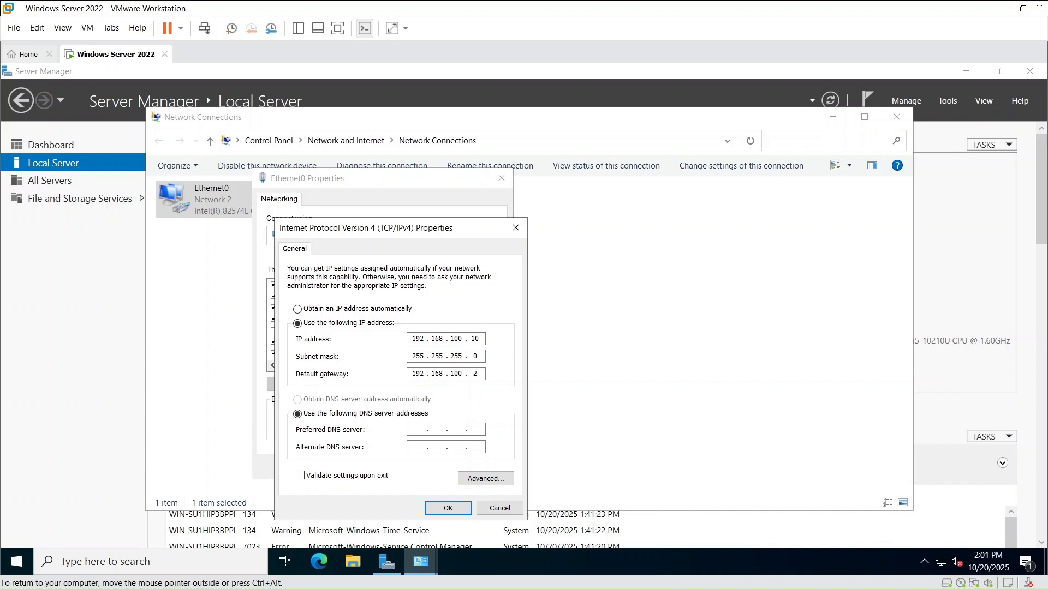
Set the preferred DNS server to 192.168.100.10 and the alternate to 8.8.8.8, then save the Ethernet0 properties.
{"action": "left_click", "coordinate": [414, 431]}
{"action": "type", "text": "192 . 168 . 100 . 10"}
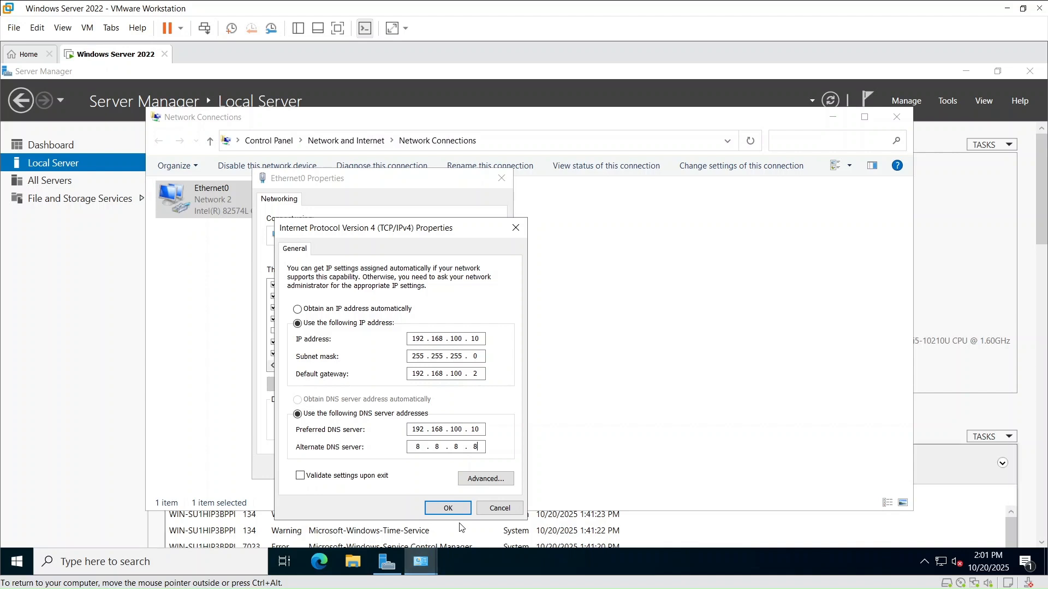
{"action": "left_click", "coordinate": [445, 508]}
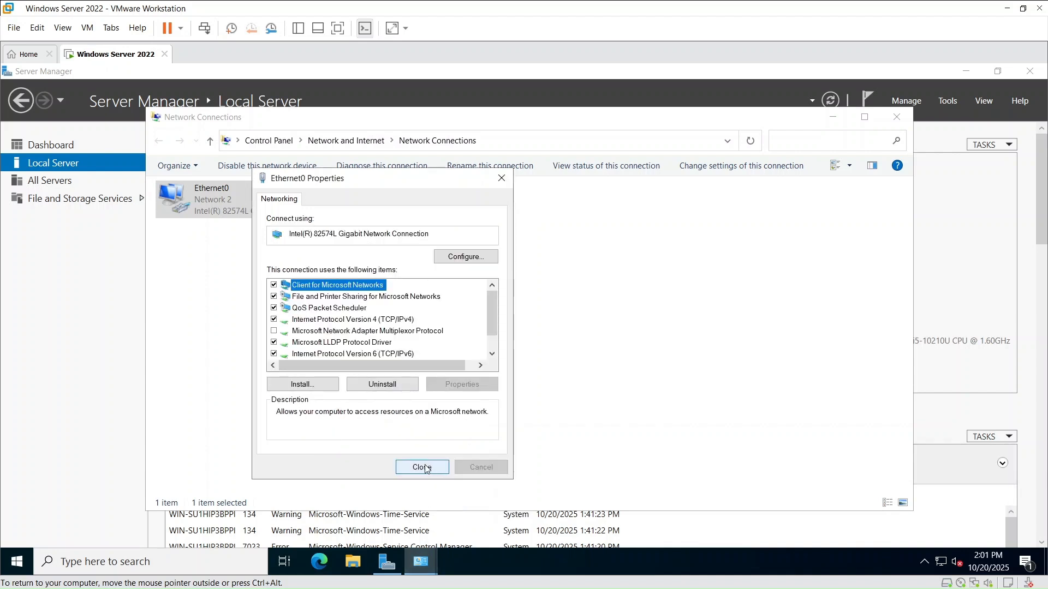
{"action": "left_click", "coordinate": [422, 467]}
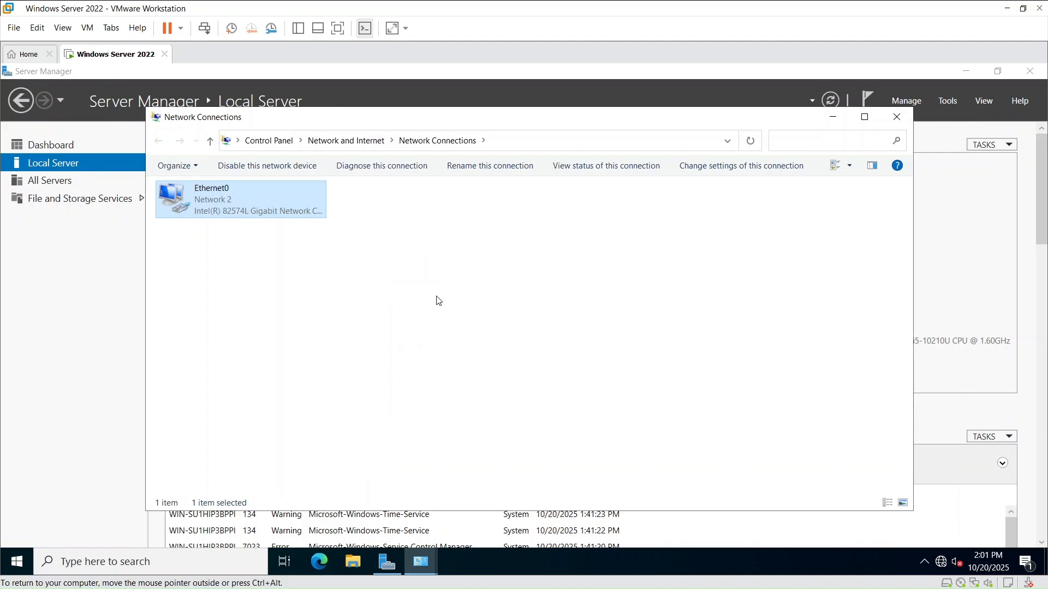
Open Command Prompt on the server and run ipconfig to check the Ethernet0 address settings.
{"action": "left_click", "coordinate": [180, 567]}
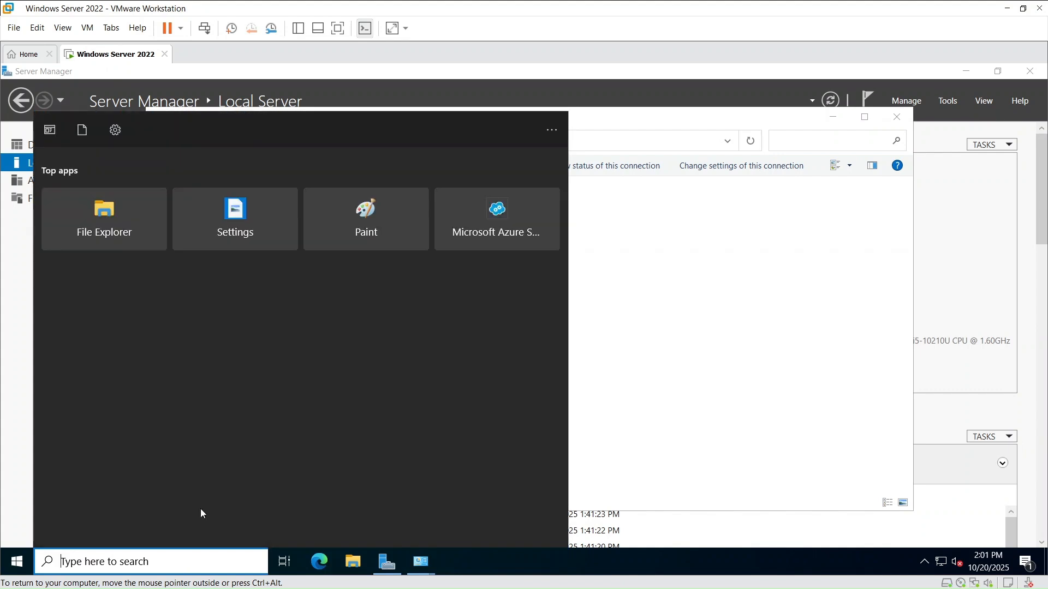
{"action": "type", "text": "cm"}
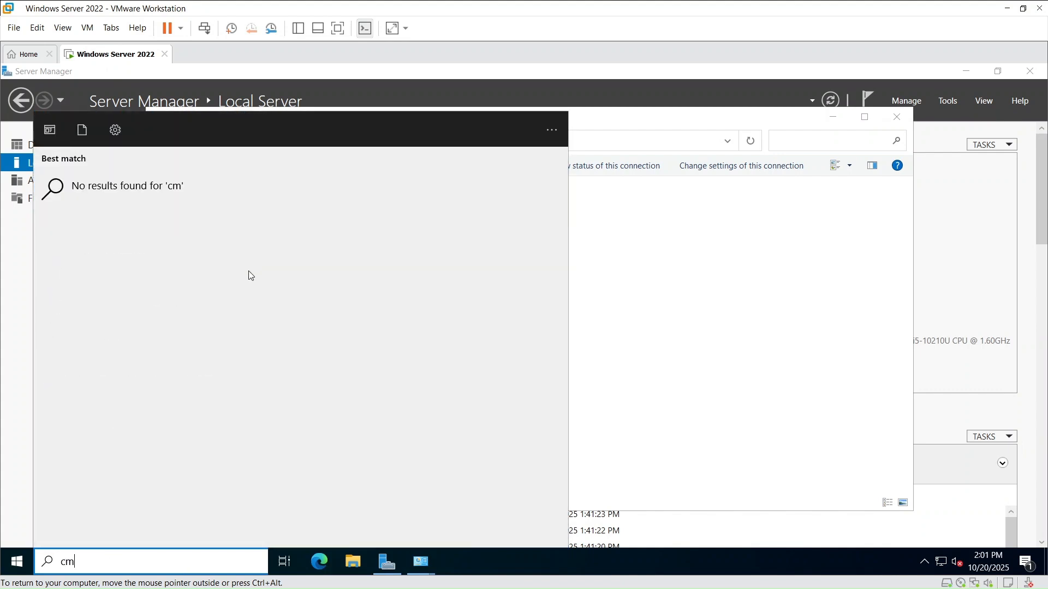
{"action": "type", "text": "d"}
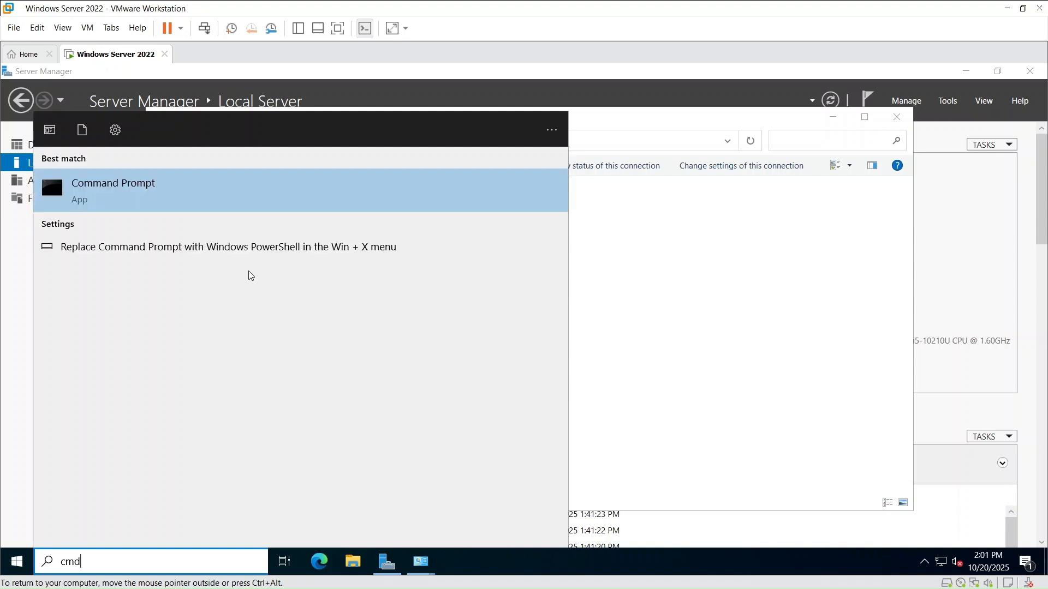
{"action": "left_click", "coordinate": [182, 184]}
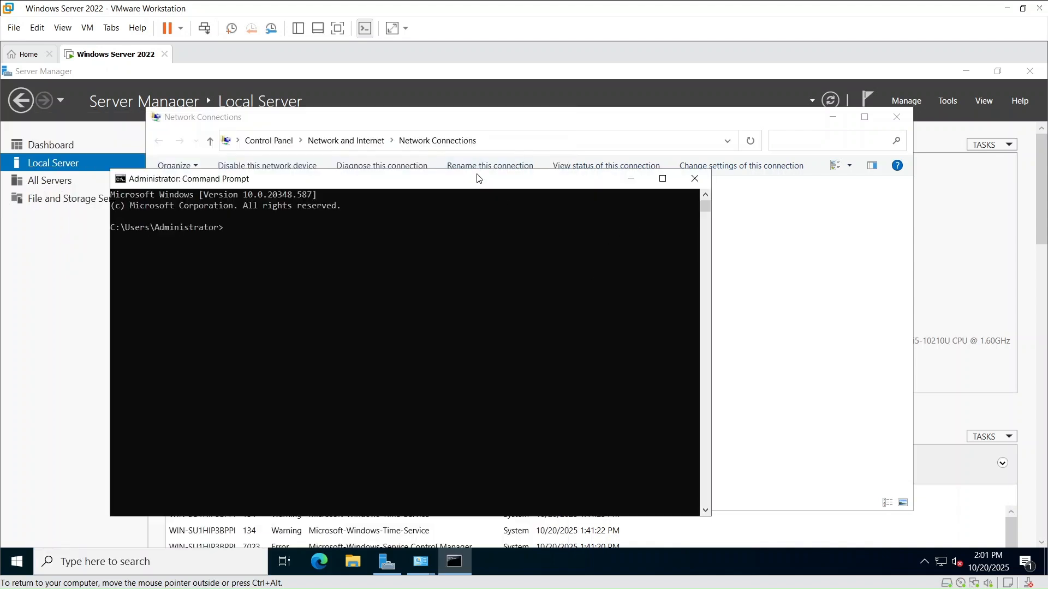
{"action": "left_click_drag", "start_coordinate": [472, 178], "coordinate": [620, 173]}
{"action": "left_click", "coordinate": [482, 233]}
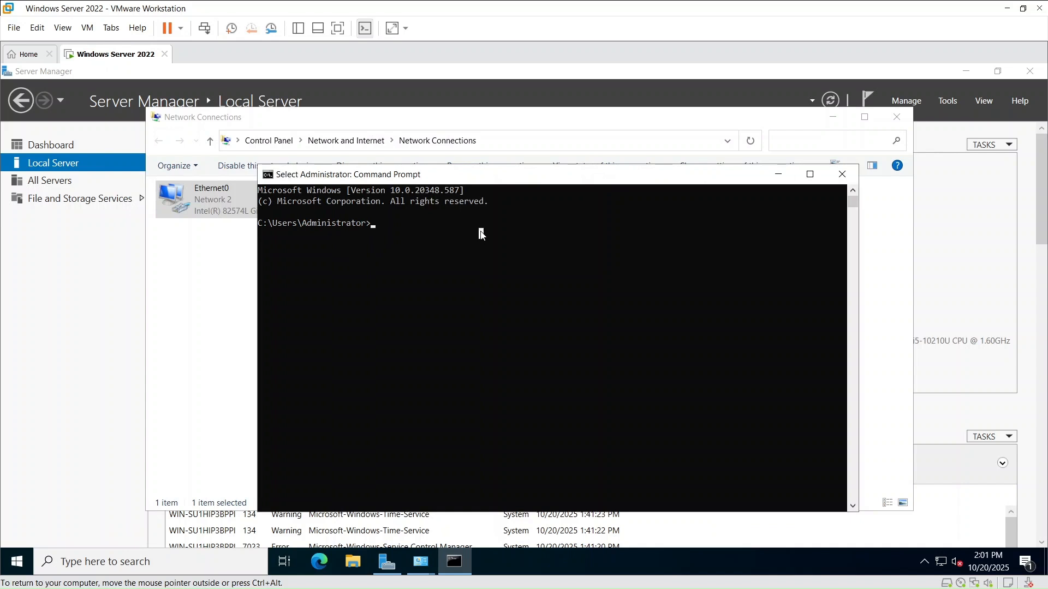
{"action": "type", "text": "ipco"}
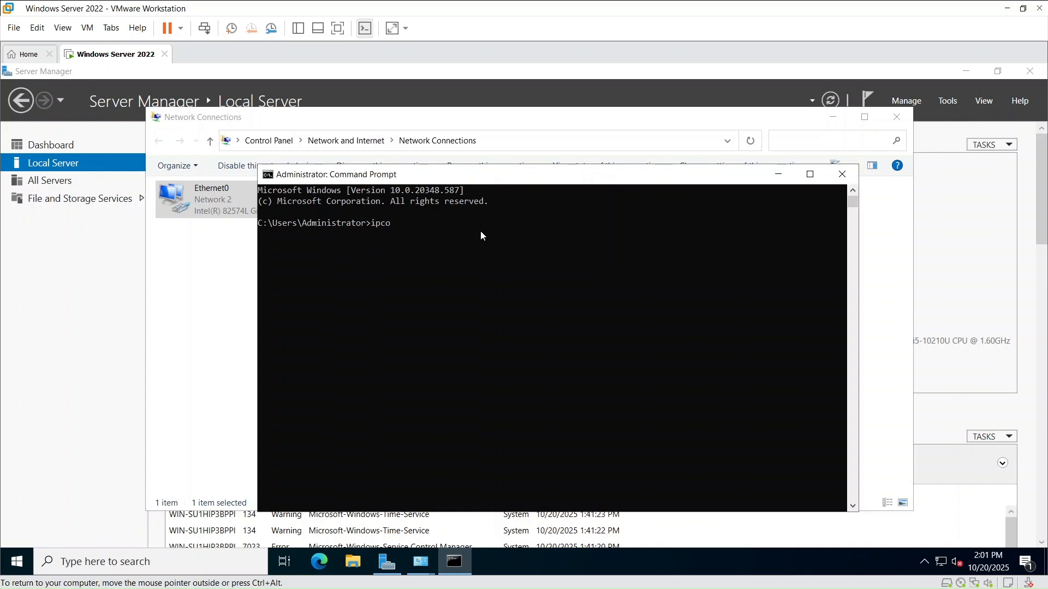
{"action": "type", "text": "nfig"}
{"action": "key", "text": "Return"}
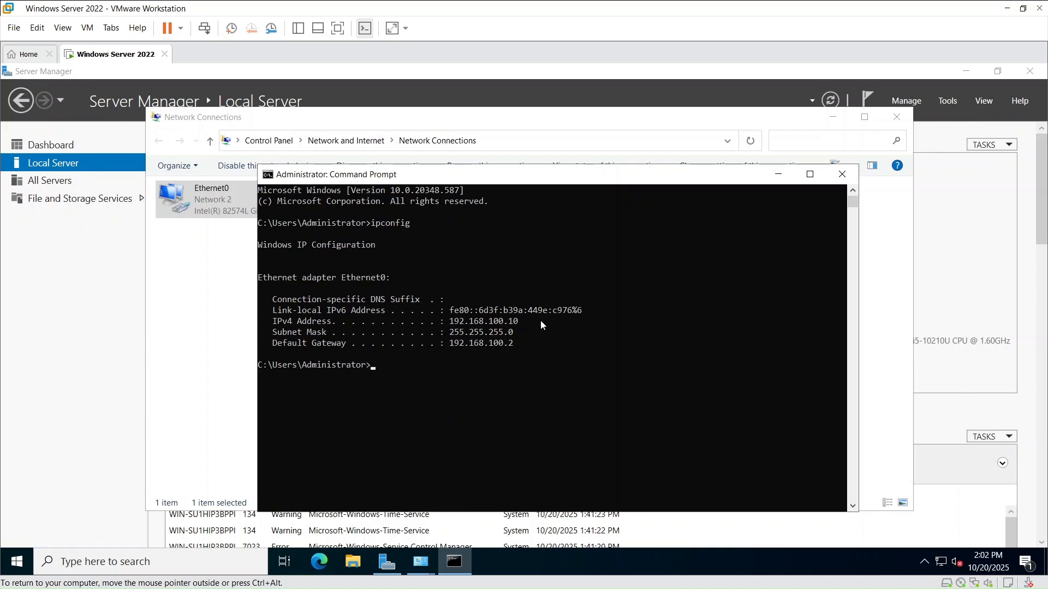
Ping 8.8.8.8 to test internet connectivity, then close Command Prompt and Network Connections.
{"action": "left_click", "coordinate": [407, 375]}
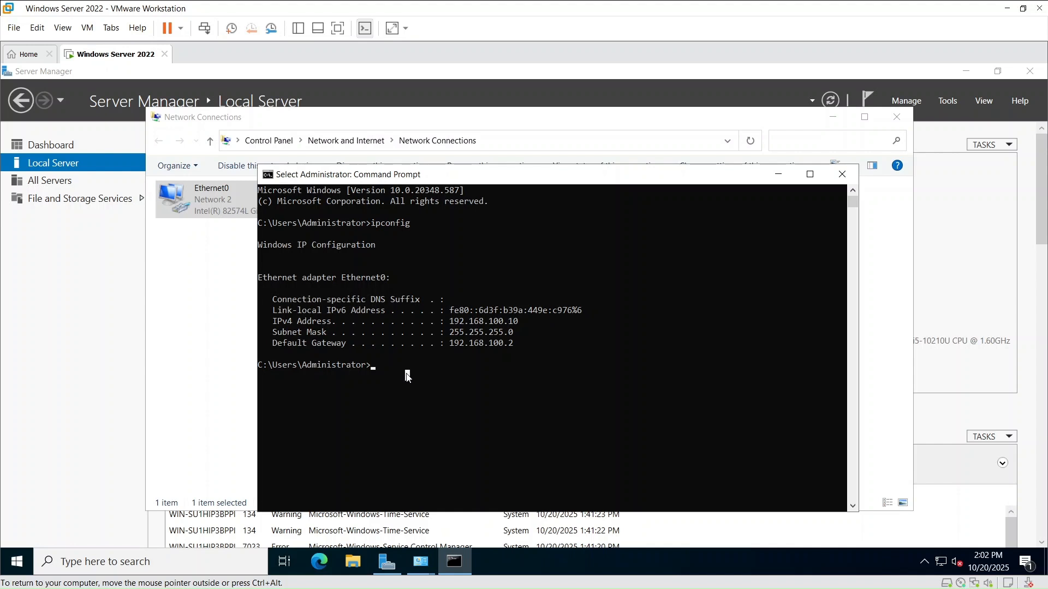
{"action": "type", "text": "ping 8.8.8.8"}
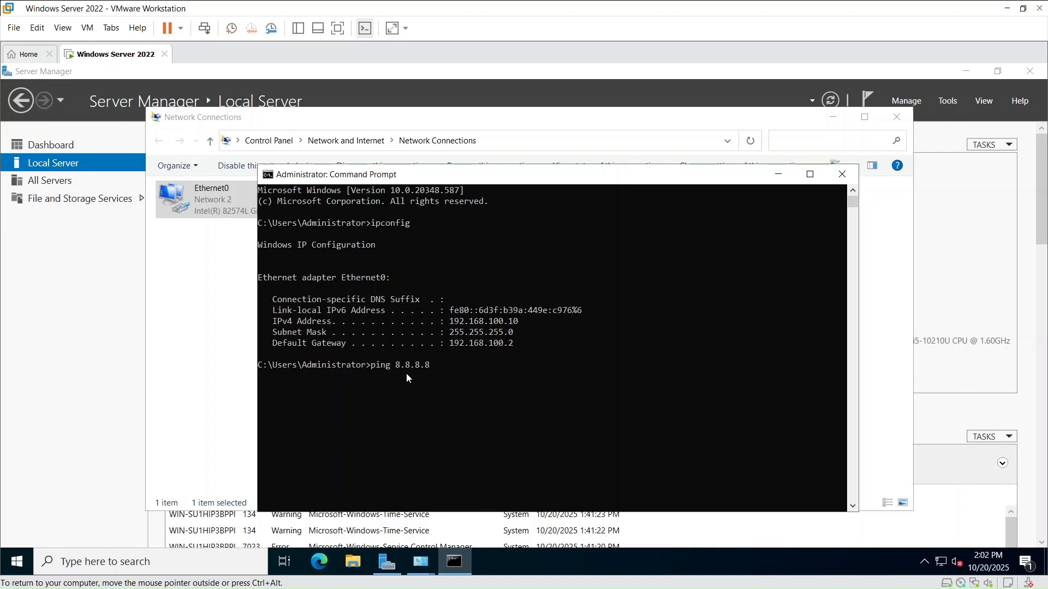
{"action": "key", "text": "Return"}
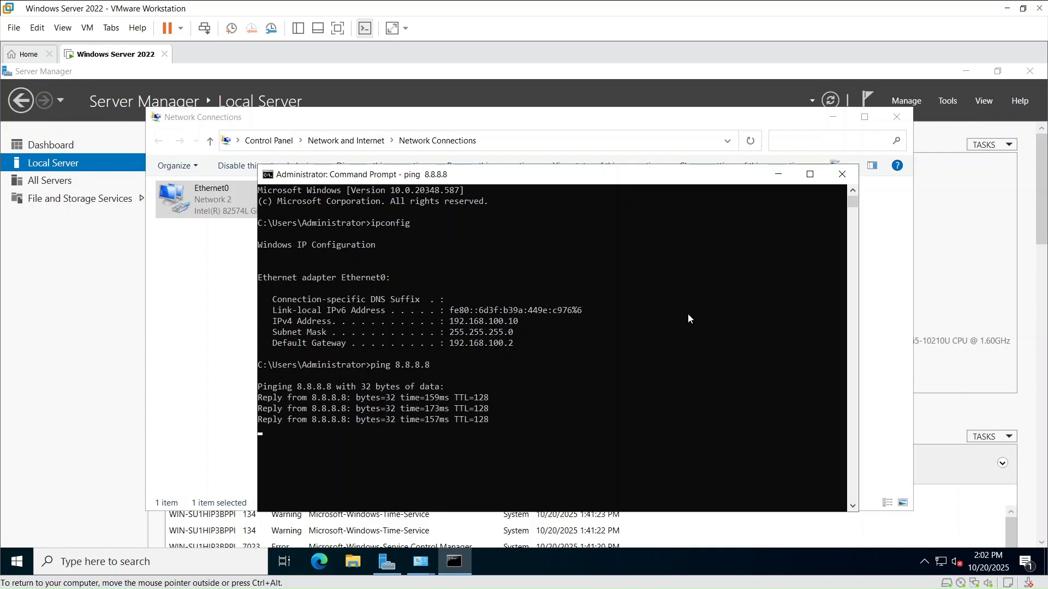
{"action": "left_click", "coordinate": [842, 174]}
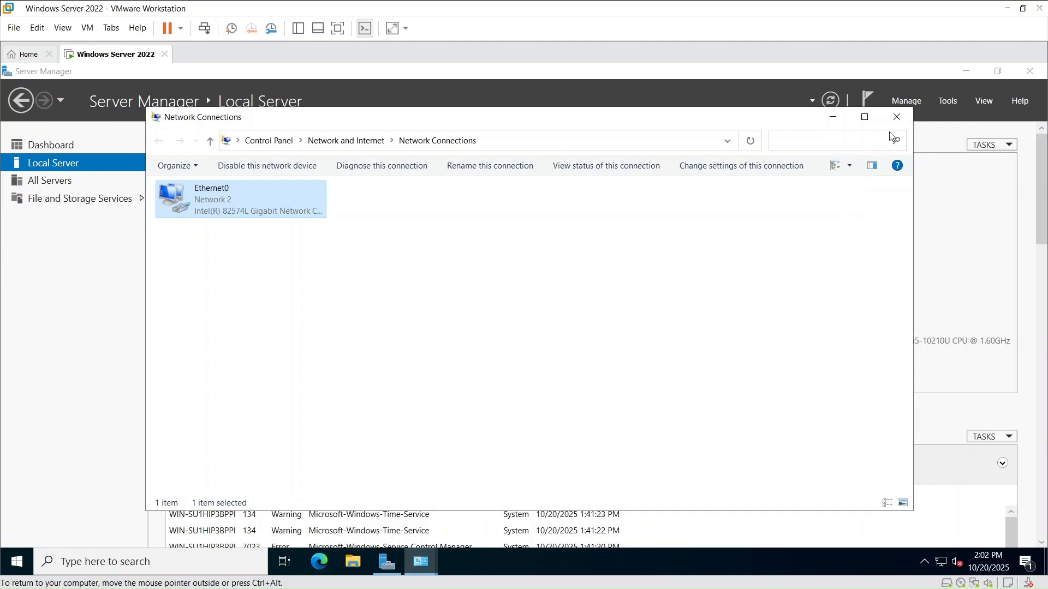
{"action": "left_click", "coordinate": [896, 117]}
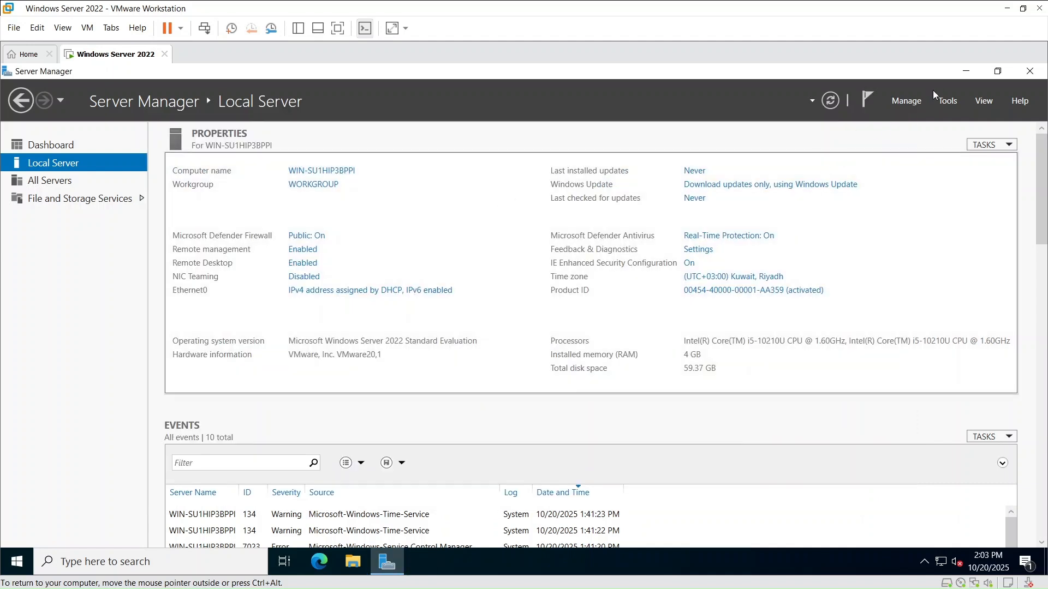
Start the Add Roles and Features Wizard and advance to the destination server selection, keeping the default installation type.
{"action": "left_click", "coordinate": [908, 103]}
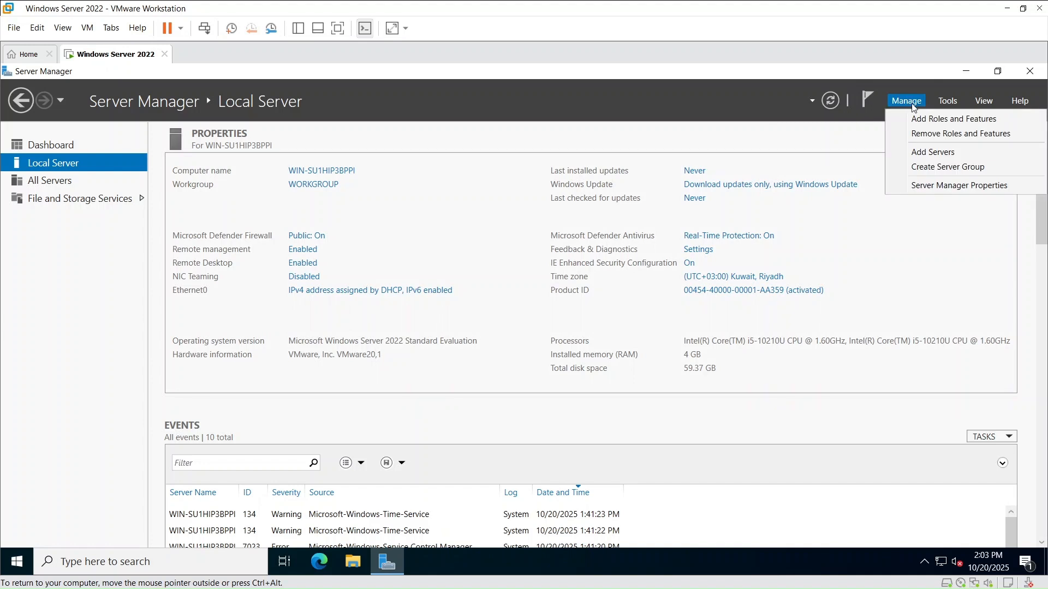
{"action": "left_click", "coordinate": [918, 120]}
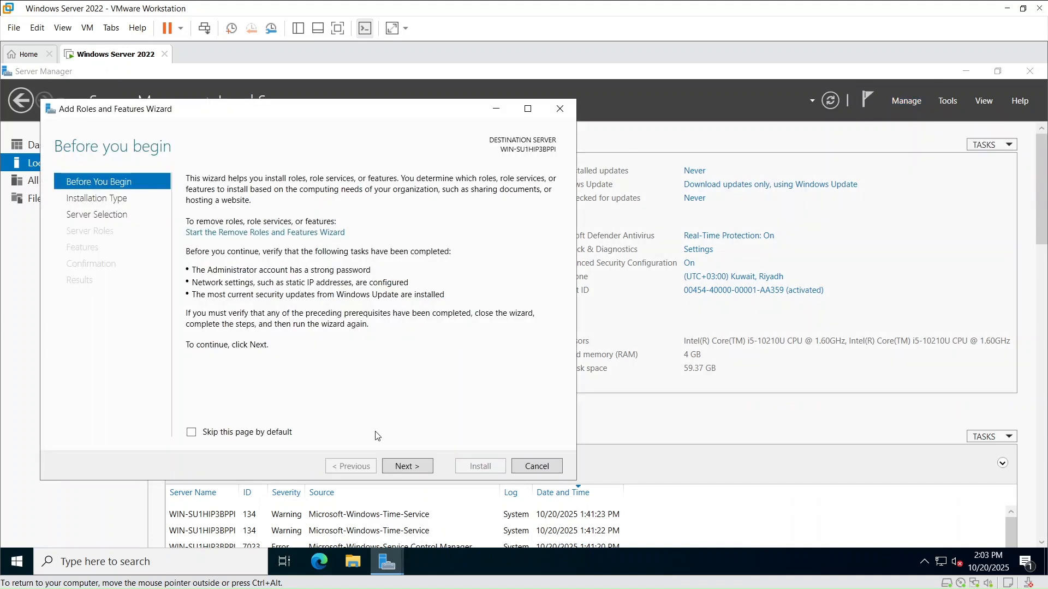
{"action": "left_click", "coordinate": [410, 465]}
{"action": "left_click", "coordinate": [411, 465]}
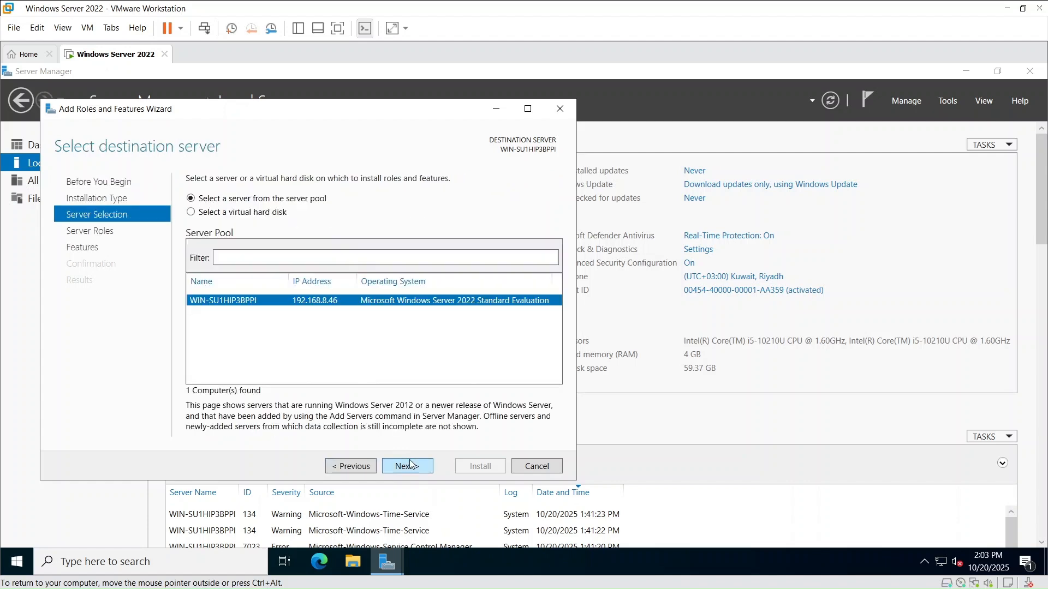
{"action": "left_click_drag", "start_coordinate": [417, 120], "coordinate": [514, 117]}
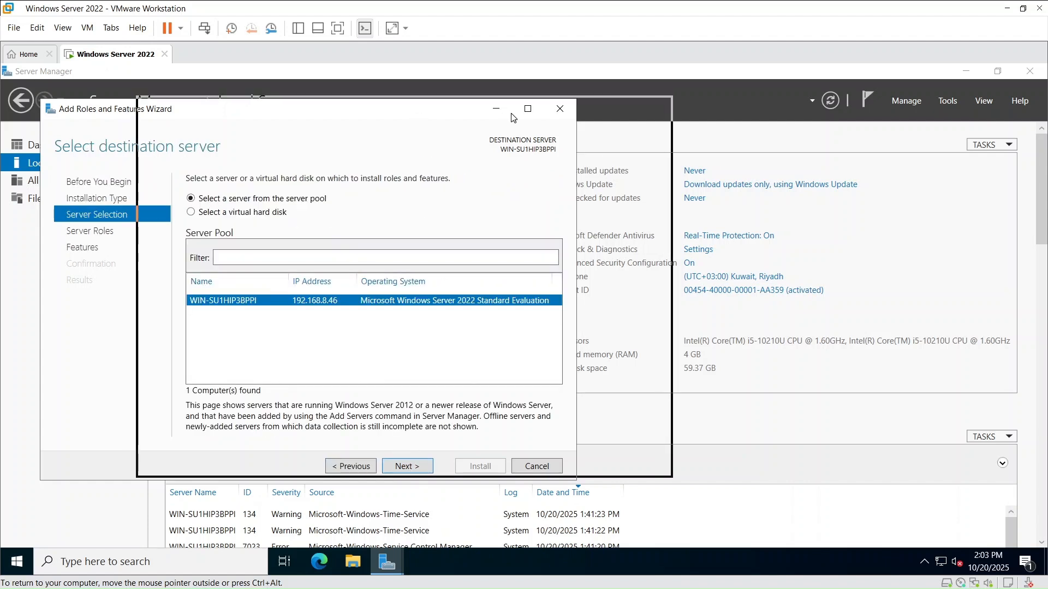
Keep the selected destination server and add the Active Directory Domain Services role with its required features and management tools.
{"action": "left_click", "coordinate": [513, 464]}
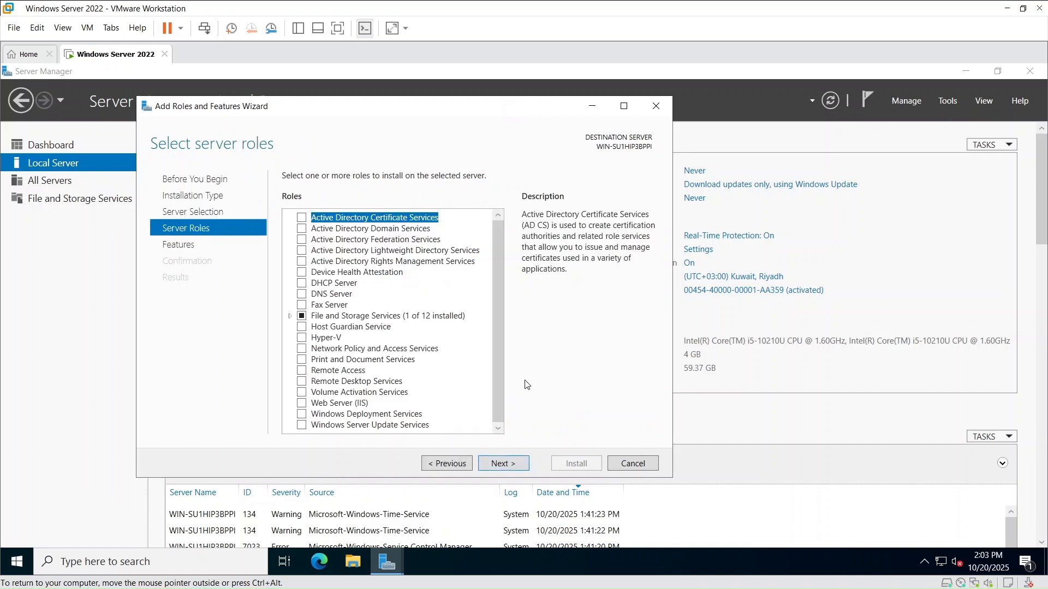
{"action": "left_click", "coordinate": [301, 230]}
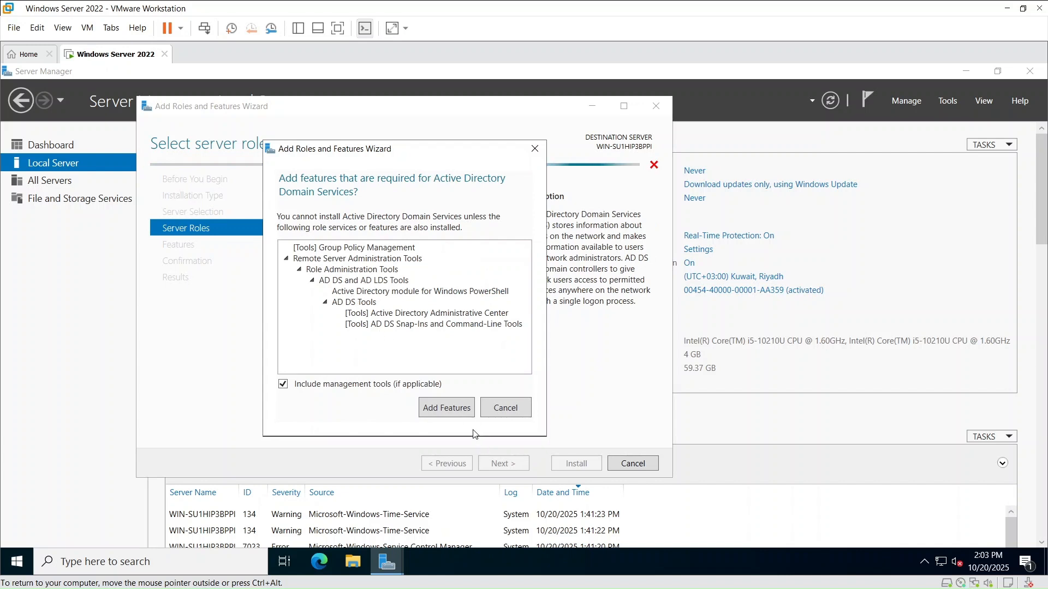
{"action": "left_click", "coordinate": [447, 408]}
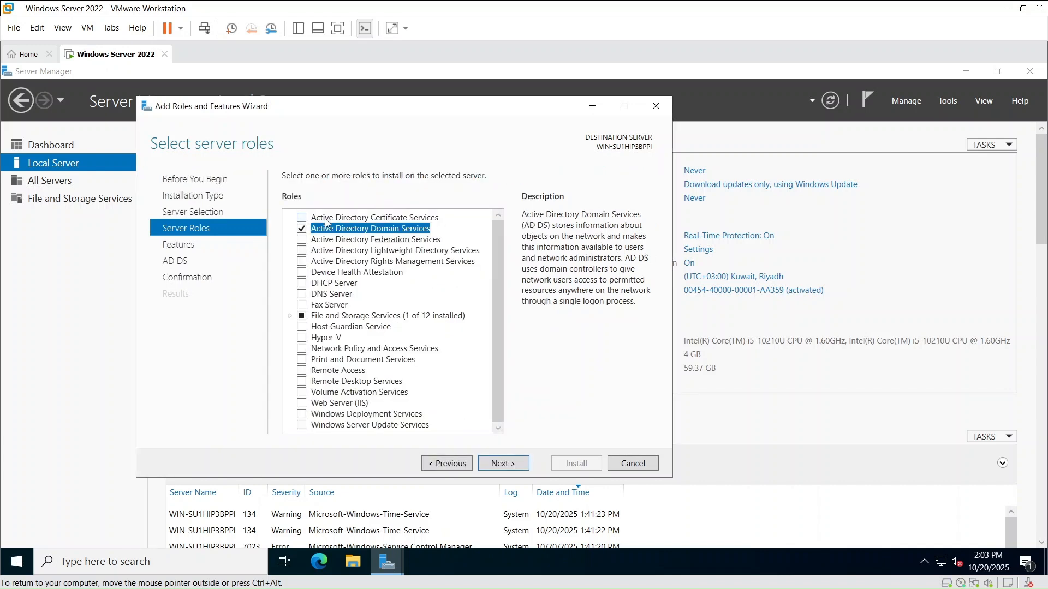
{"action": "left_click", "coordinate": [303, 293]}
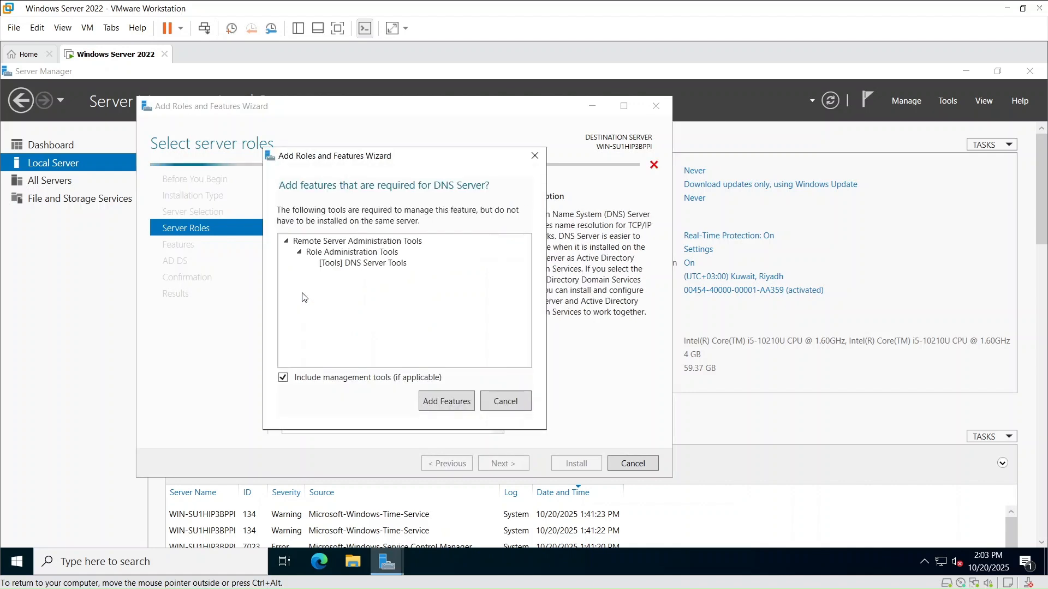
{"action": "left_click", "coordinate": [432, 408]}
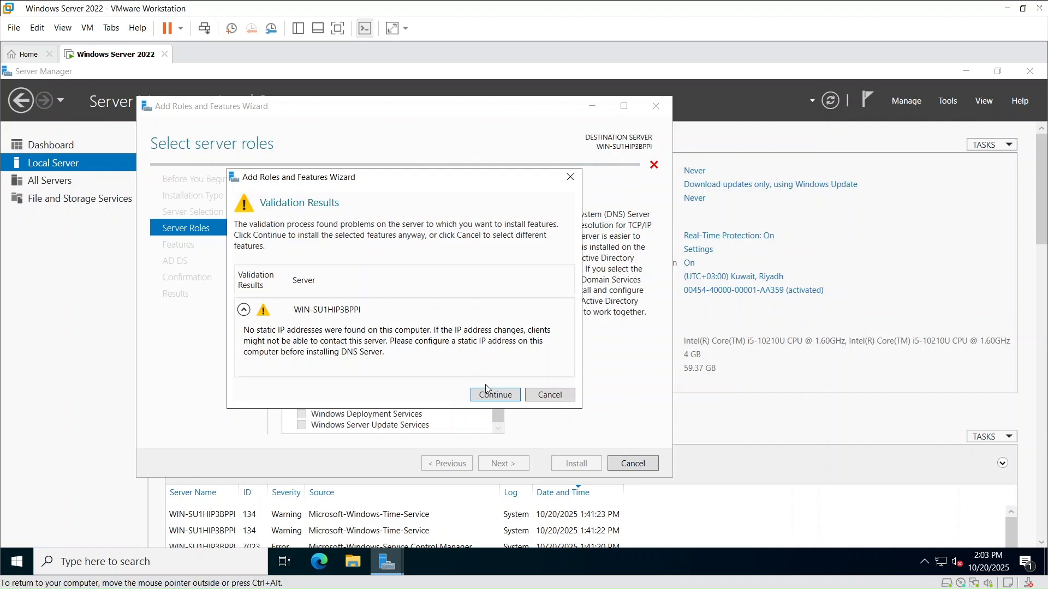
{"action": "left_click", "coordinate": [530, 396]}
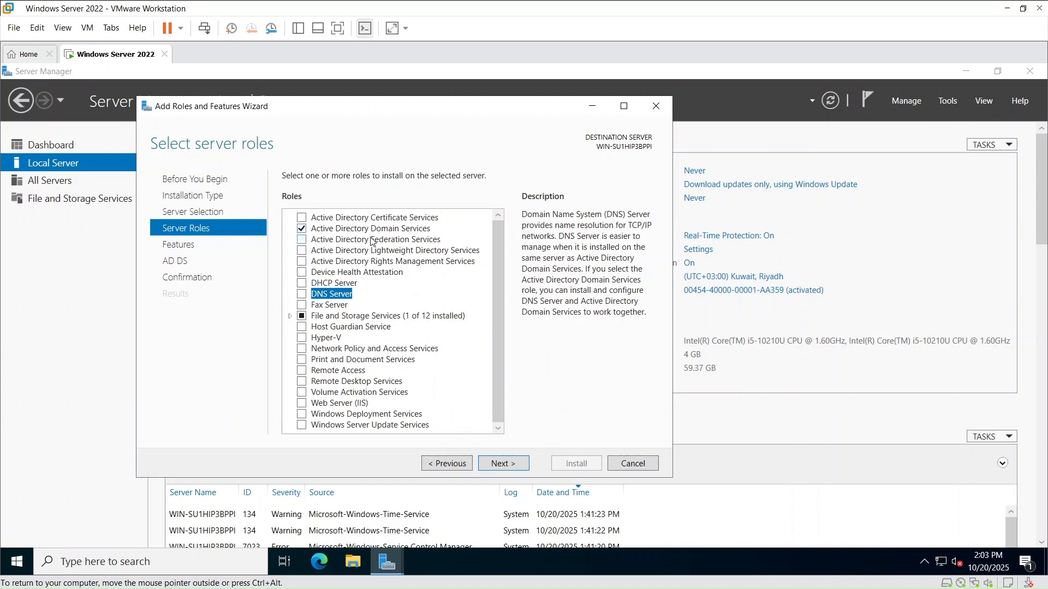
Keep the default feature selection, install the Active Directory Domain Services role, and close the wizard when the installation finishes.
{"action": "left_click", "coordinate": [503, 471]}
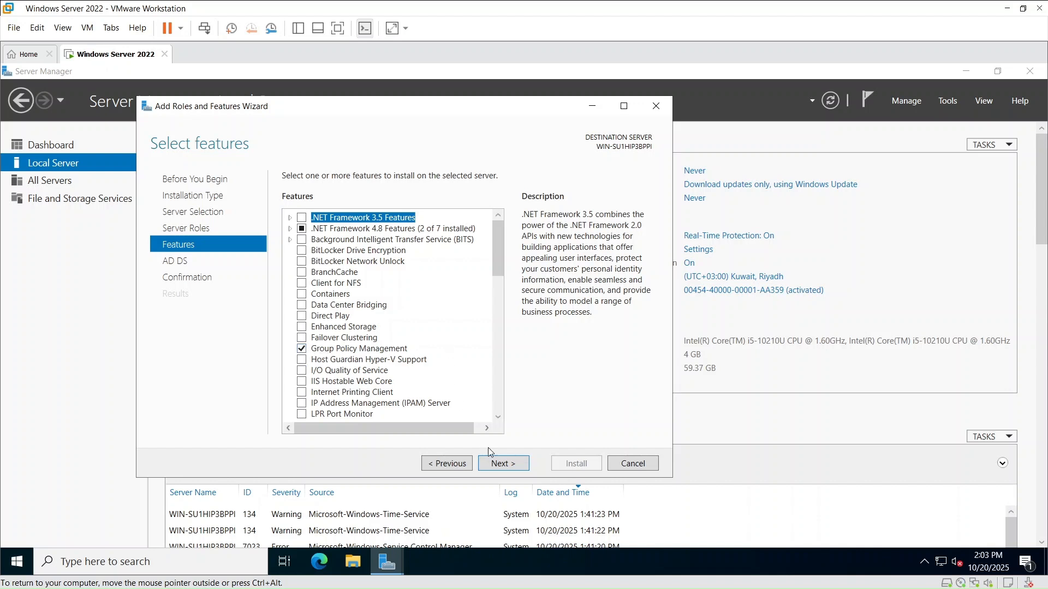
{"action": "left_click", "coordinate": [511, 465]}
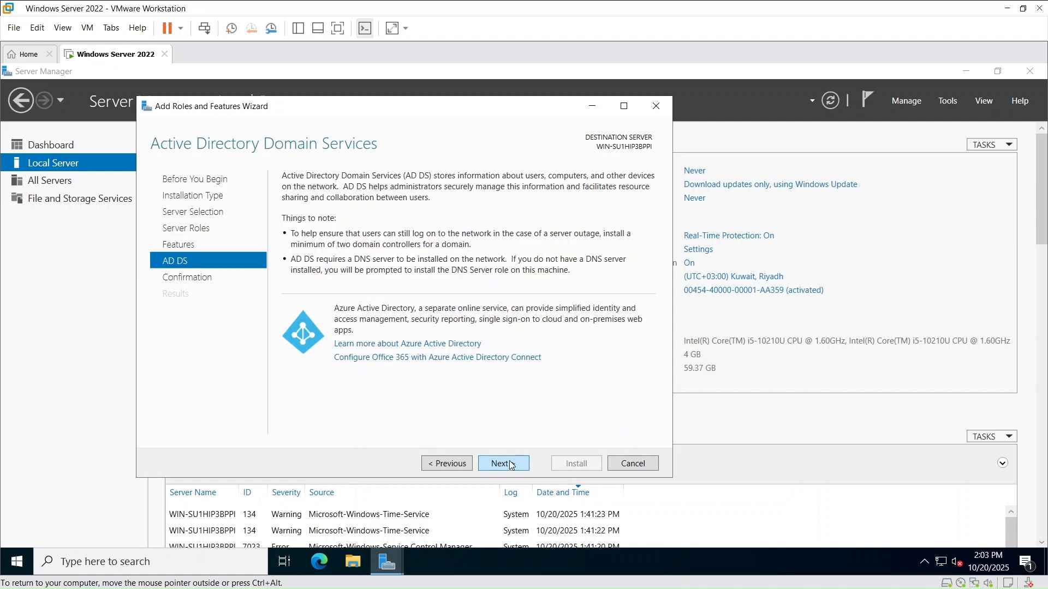
{"action": "left_click", "coordinate": [511, 465]}
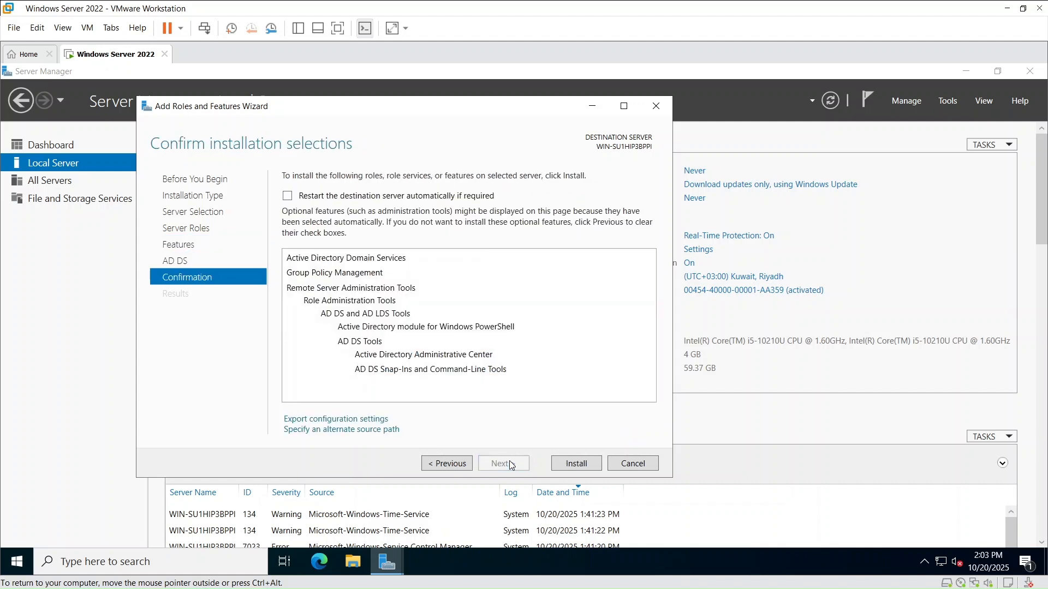
{"action": "left_click", "coordinate": [584, 464]}
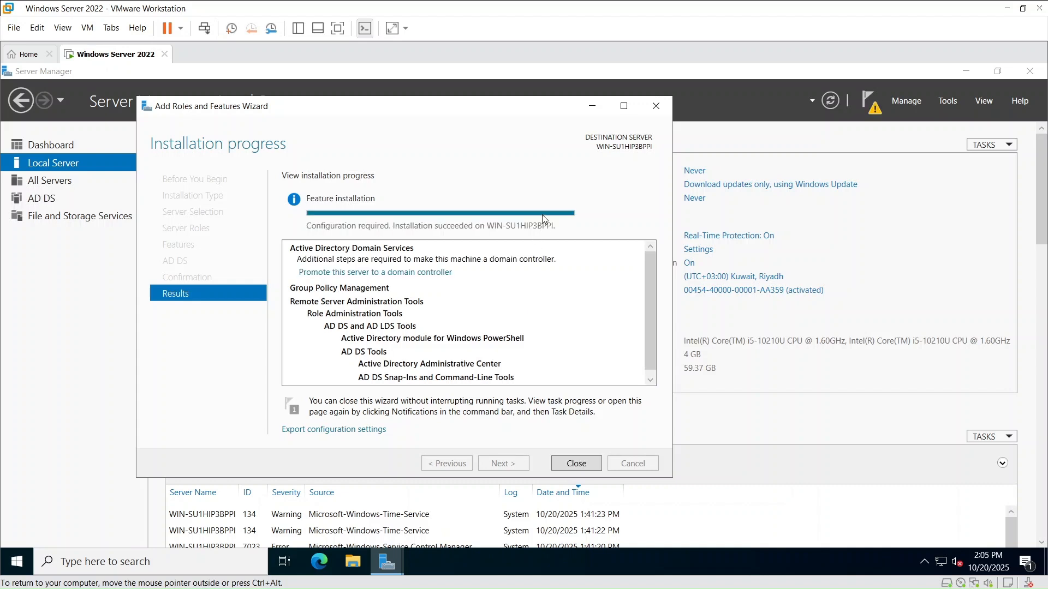
{"action": "left_click", "coordinate": [577, 463]}
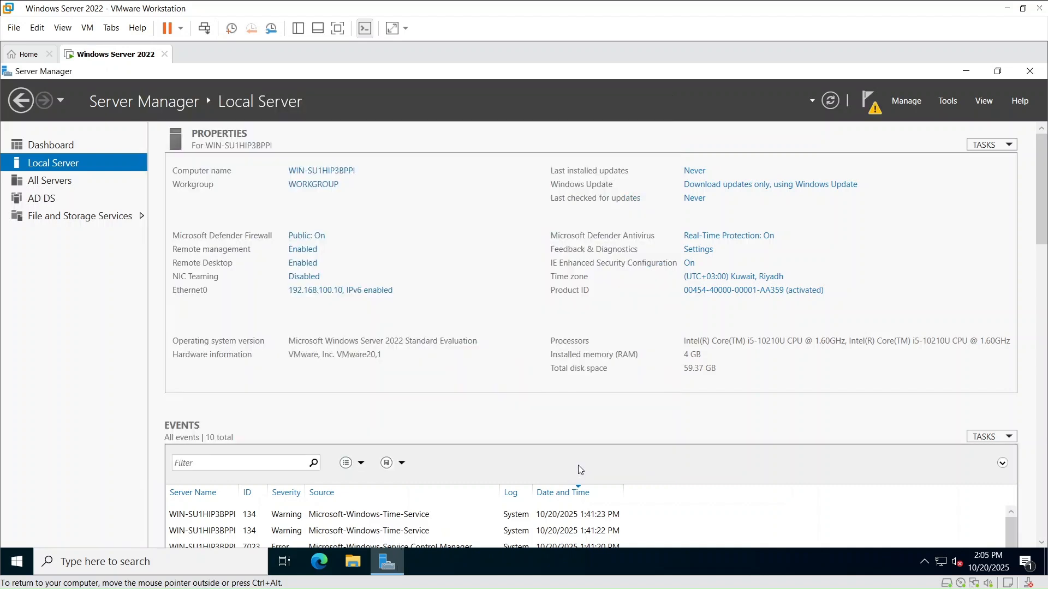
Start promoting this server to a domain controller from the post-deployment configuration notification.
{"action": "left_click", "coordinate": [947, 101]}
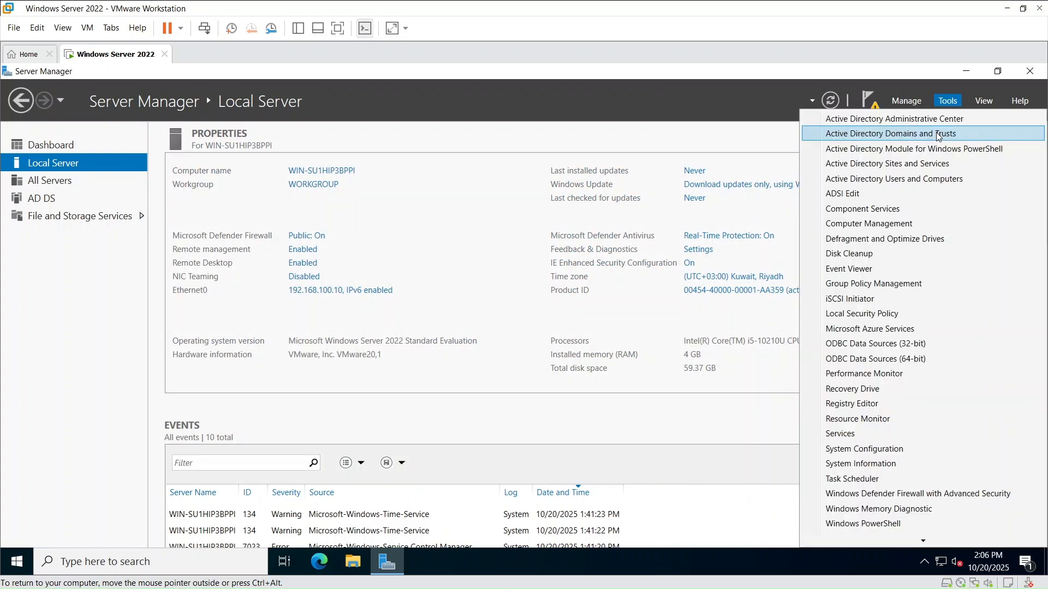
{"action": "left_click", "coordinate": [866, 102]}
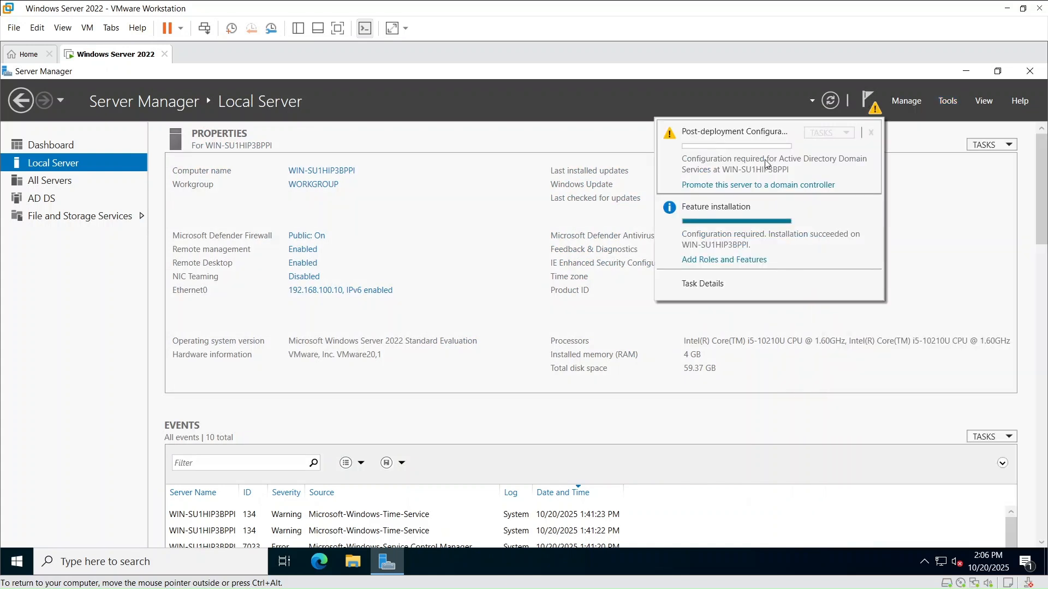
{"action": "left_click", "coordinate": [765, 185]}
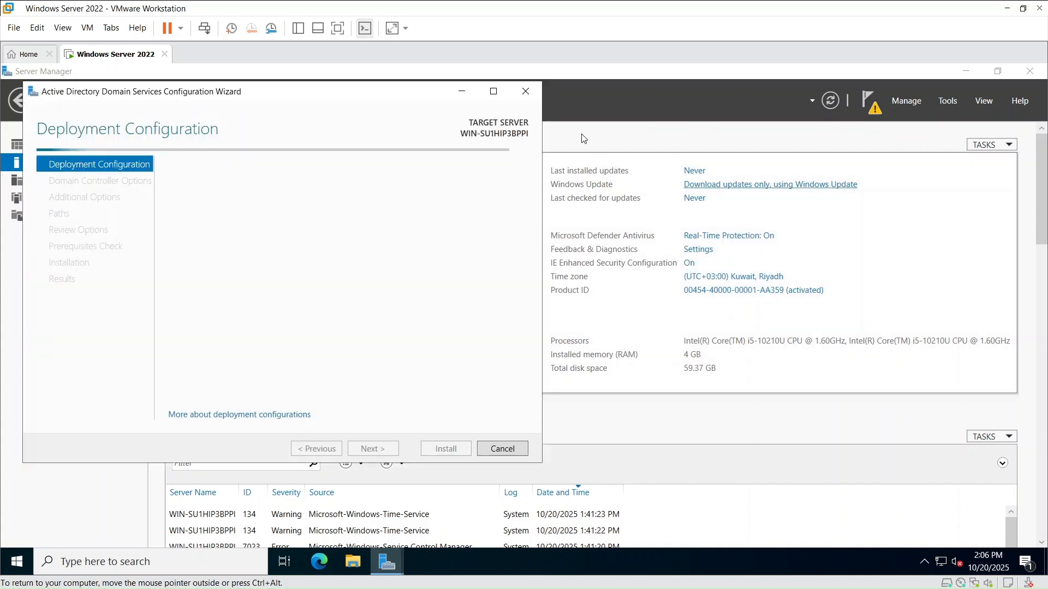
{"action": "left_click_drag", "start_coordinate": [303, 96], "coordinate": [410, 99]}
Choose to add a new forest with the root domain name cyberjirde.local and continue to the domain controller options.
{"action": "left_click", "coordinate": [304, 217]}
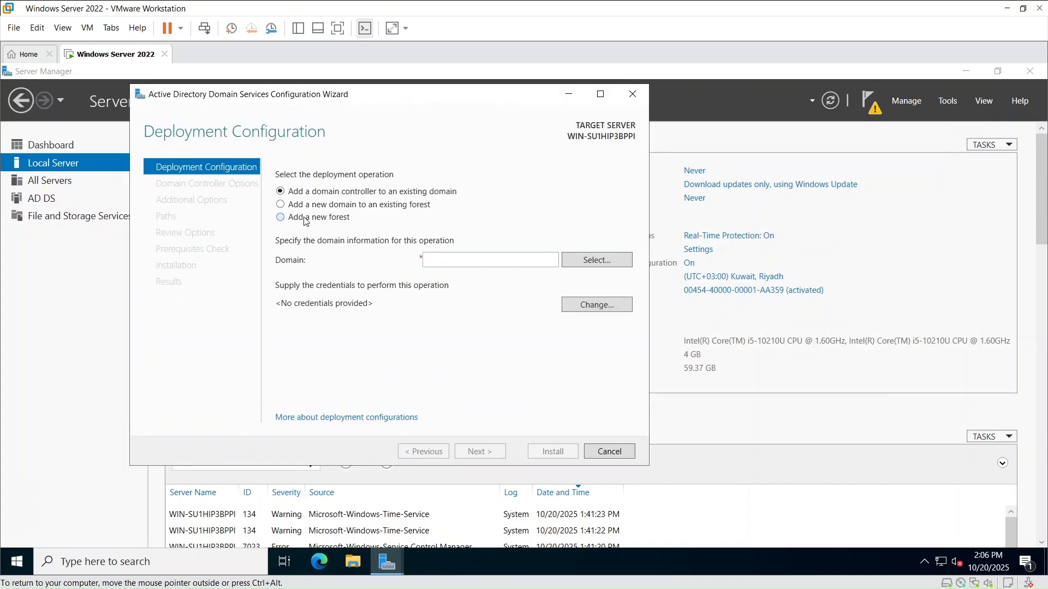
{"action": "left_click", "coordinate": [448, 261]}
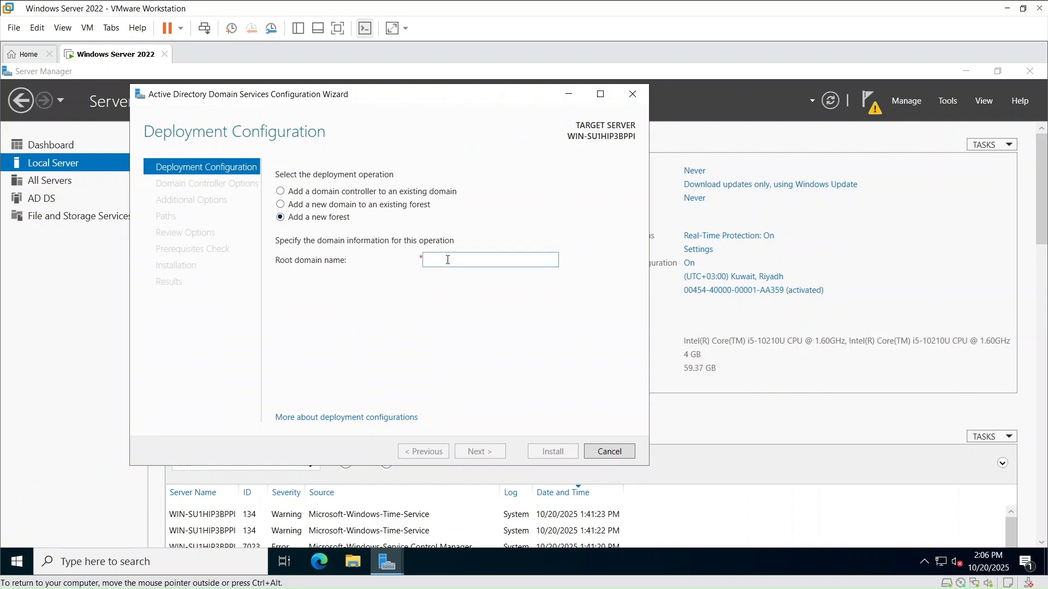
{"action": "type", "text": "cyber"}
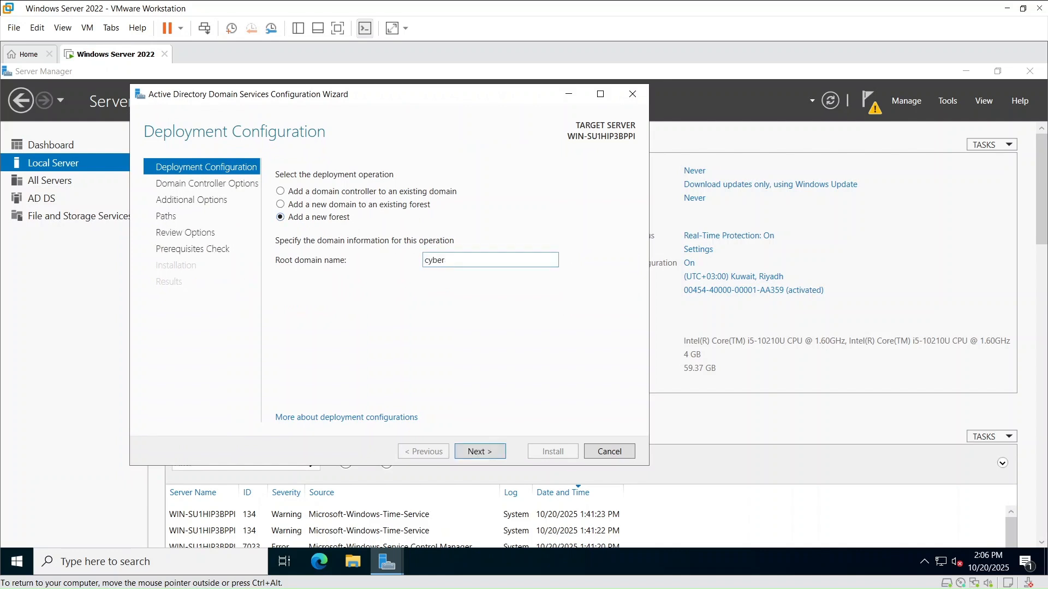
{"action": "type", "text": "jirdeh"}
{"action": "type", "text": "local"}
{"action": "left_click", "coordinate": [497, 457]}
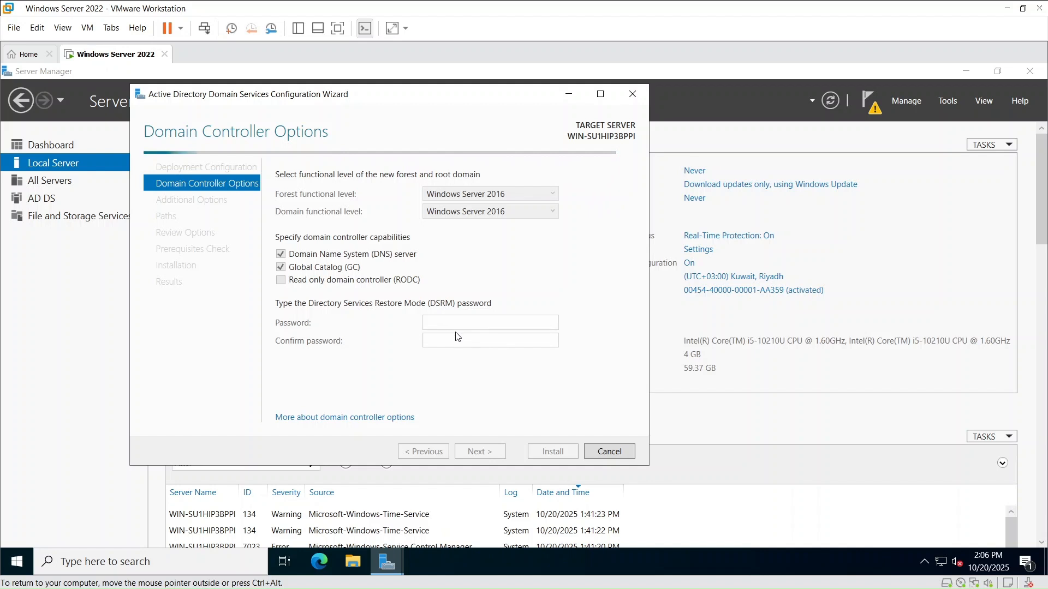
Enter and confirm the Directory Services Restore Mode password, keep the default domain controller options, and continue to the additional options.
{"action": "left_click", "coordinate": [443, 322]}
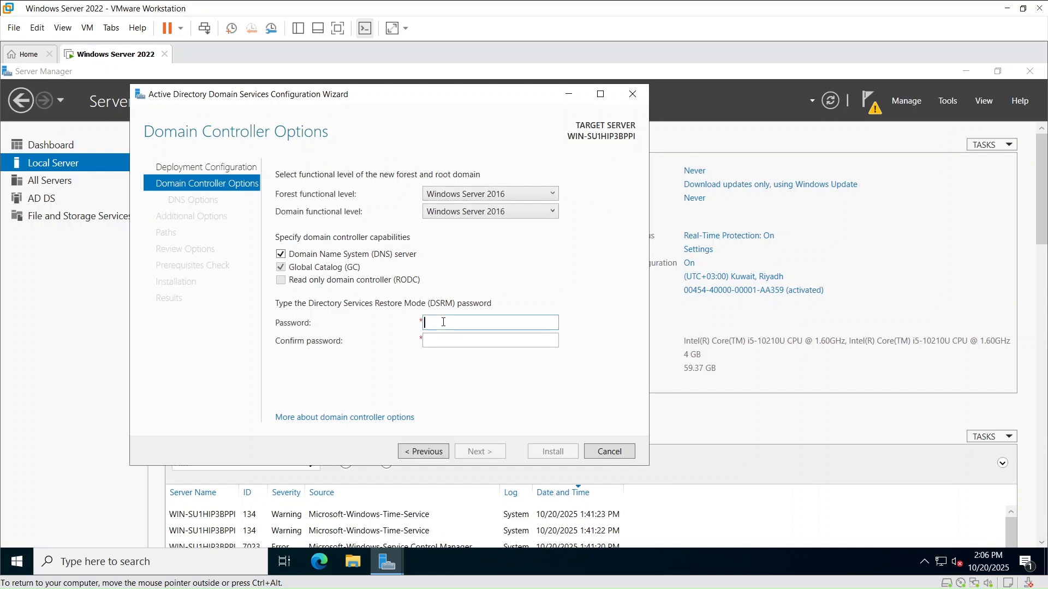
{"action": "type", "text": "•••••••••"}
{"action": "left_click", "coordinate": [458, 336]}
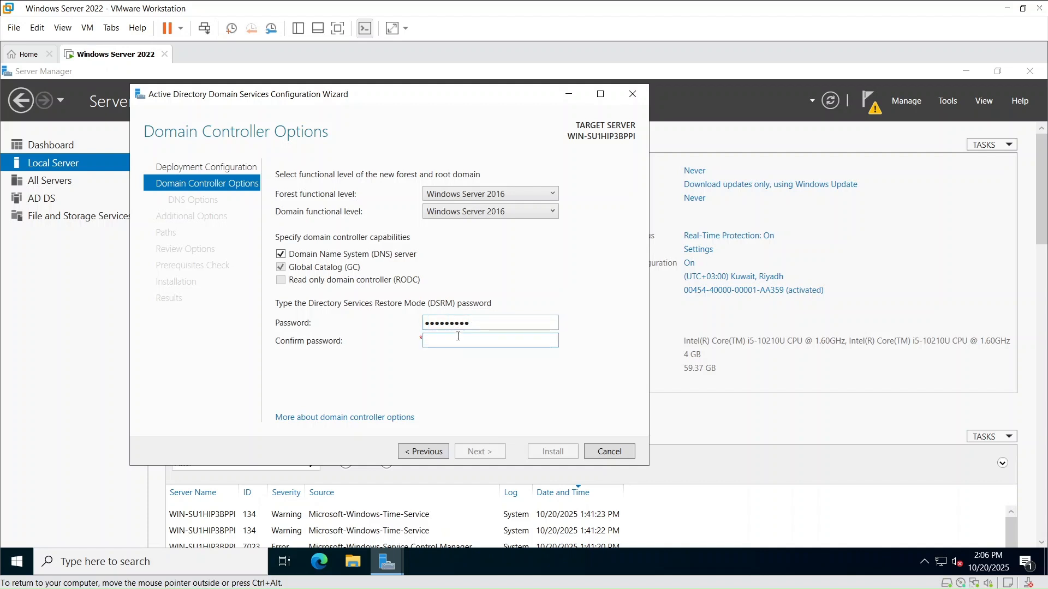
{"action": "type", "text": "•••••••••"}
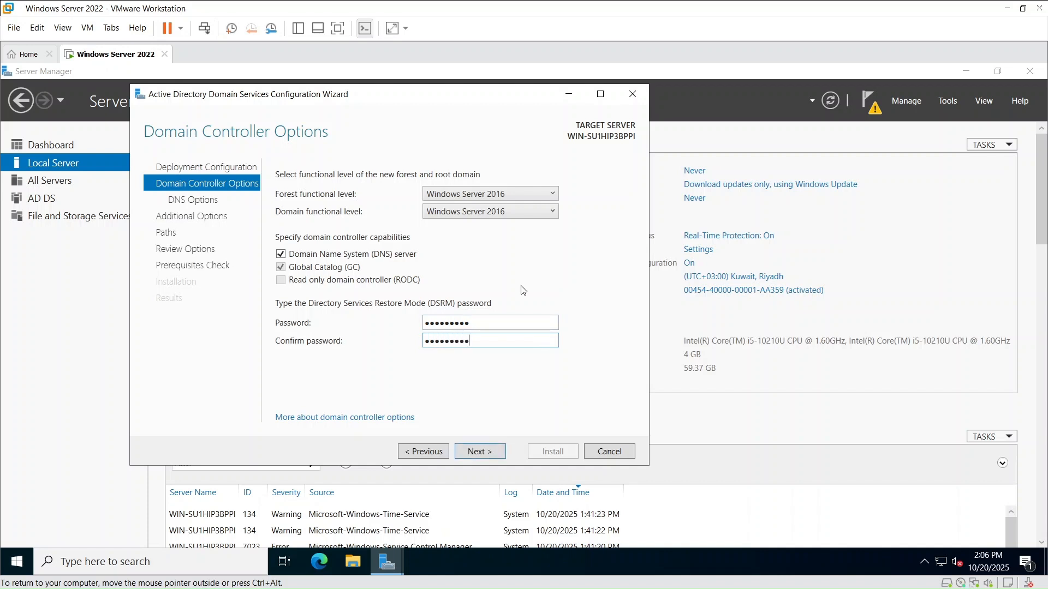
{"action": "left_click", "coordinate": [499, 454]}
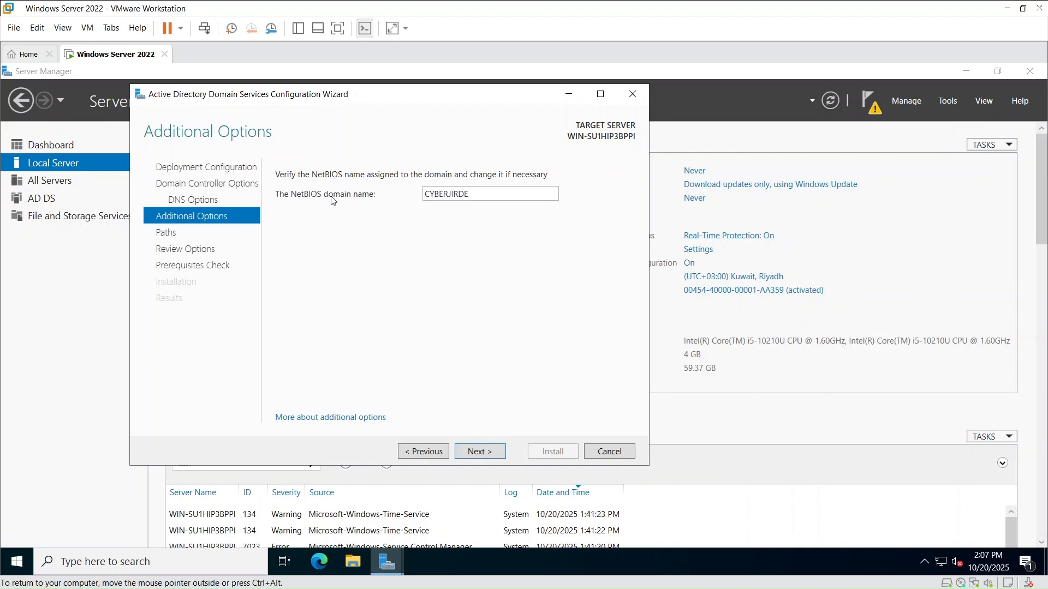
Accept the NetBIOS name CYBERJIRDE and the default folder paths, review the selections, and run the prerequisites check.
{"action": "left_click", "coordinate": [478, 453]}
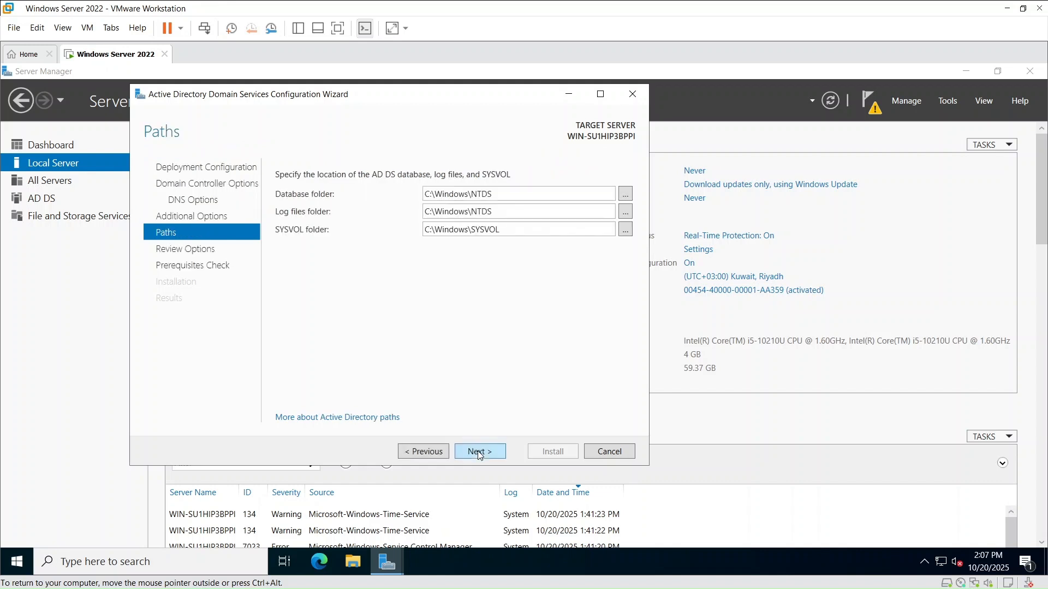
{"action": "left_click", "coordinate": [480, 455]}
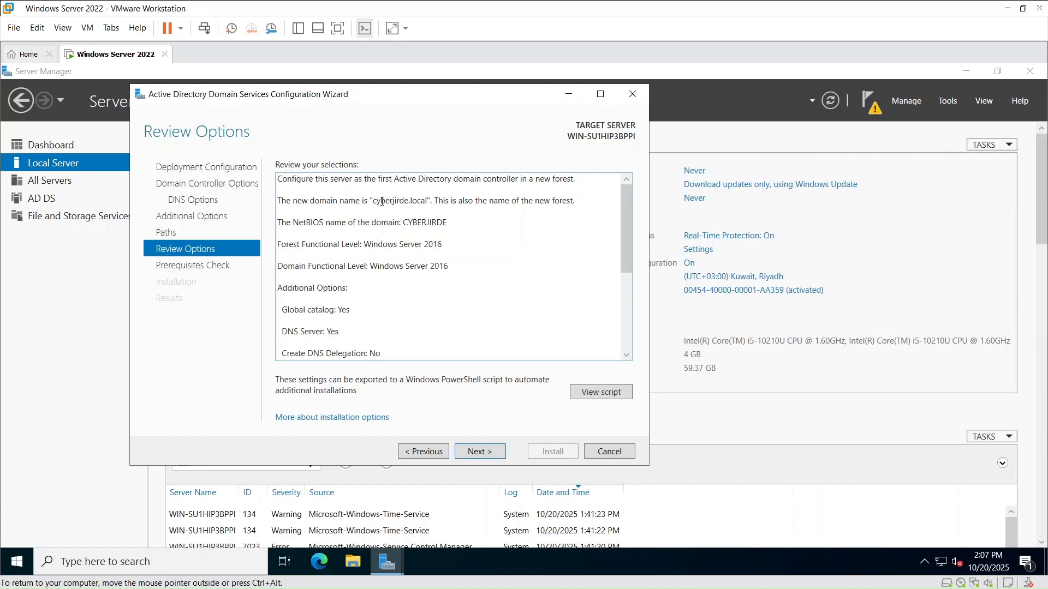
{"action": "scroll", "coordinate": [382, 202], "scroll_direction": "down", "scroll_amount": 1}
{"action": "scroll", "coordinate": [380, 246], "scroll_direction": "down", "scroll_amount": 4}
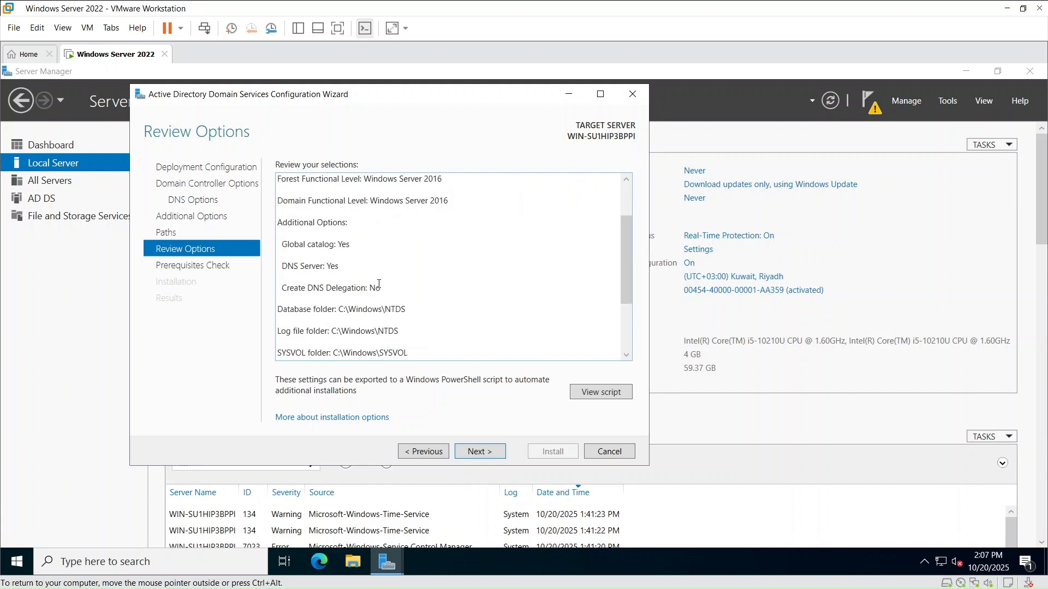
{"action": "left_click", "coordinate": [489, 453]}
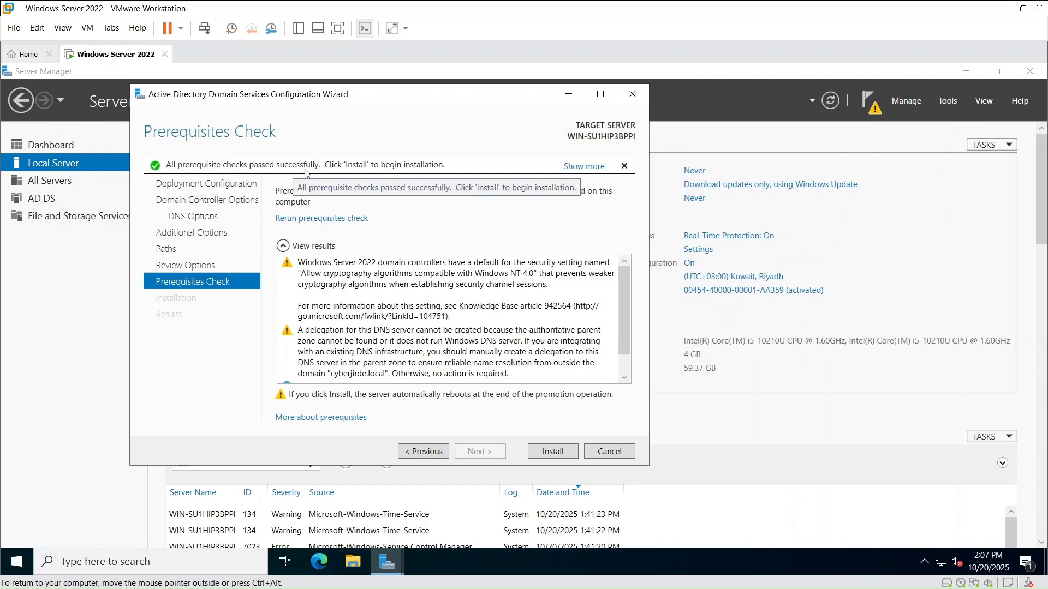
Install the domain controller configuration, dismiss the sign-out notice, and close the results so the server restarts.
{"action": "left_click", "coordinate": [552, 453]}
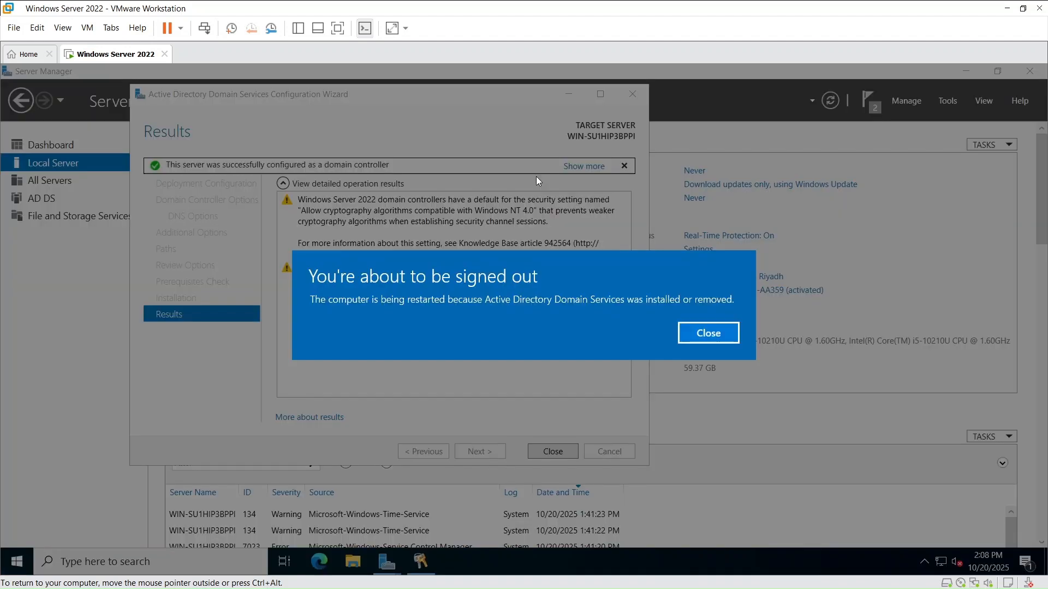
{"action": "left_click", "coordinate": [708, 334]}
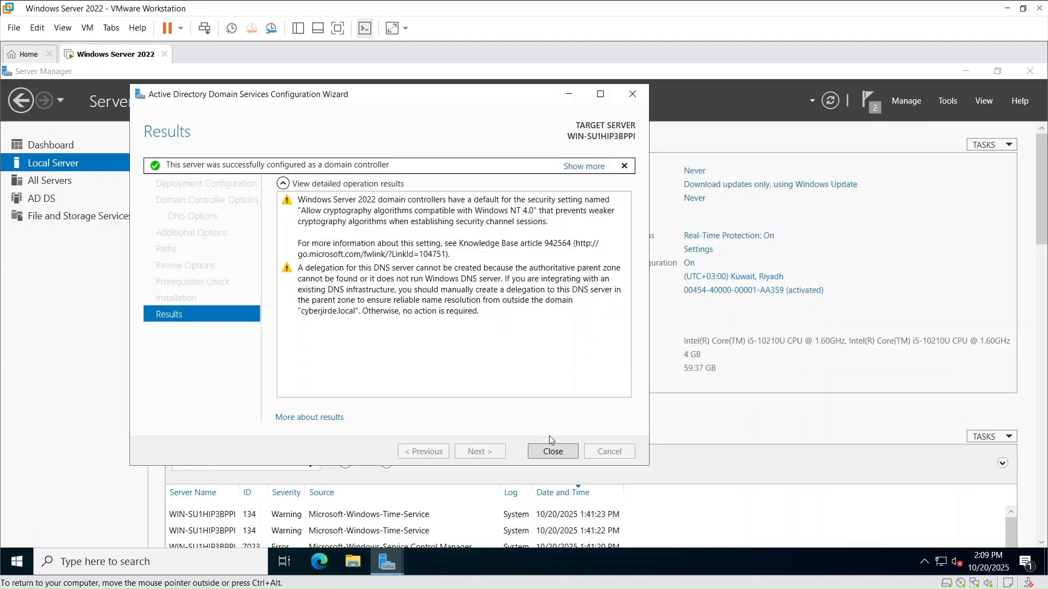
{"action": "left_click", "coordinate": [552, 451]}
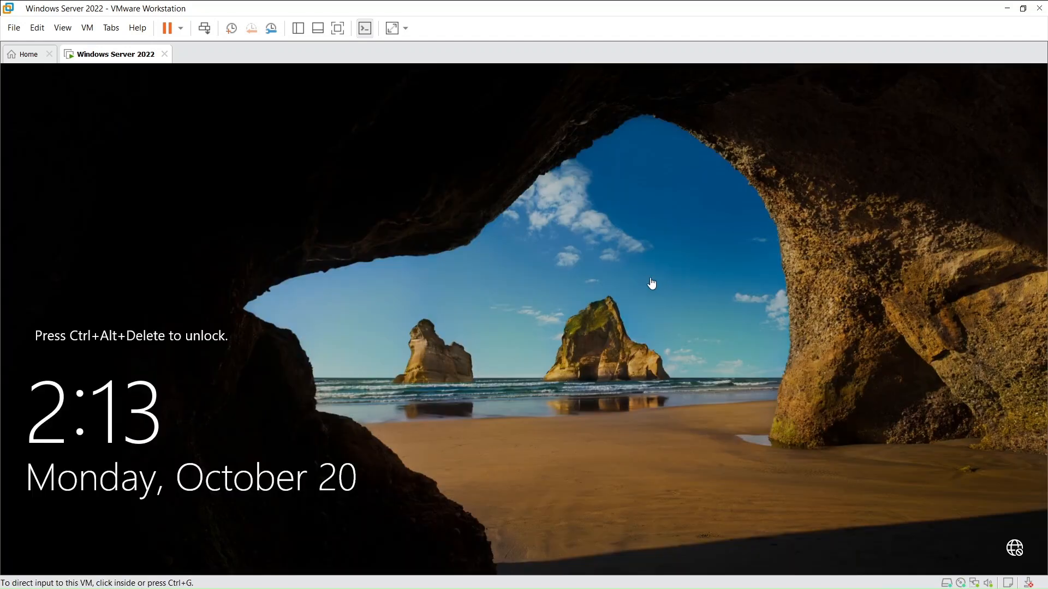
Unlock the restarted server and sign in as CYBERJIRDE\Administrator with the account password.
{"action": "left_click", "coordinate": [468, 270]}
{"action": "key", "text": "ctrl+alt+Insert"}
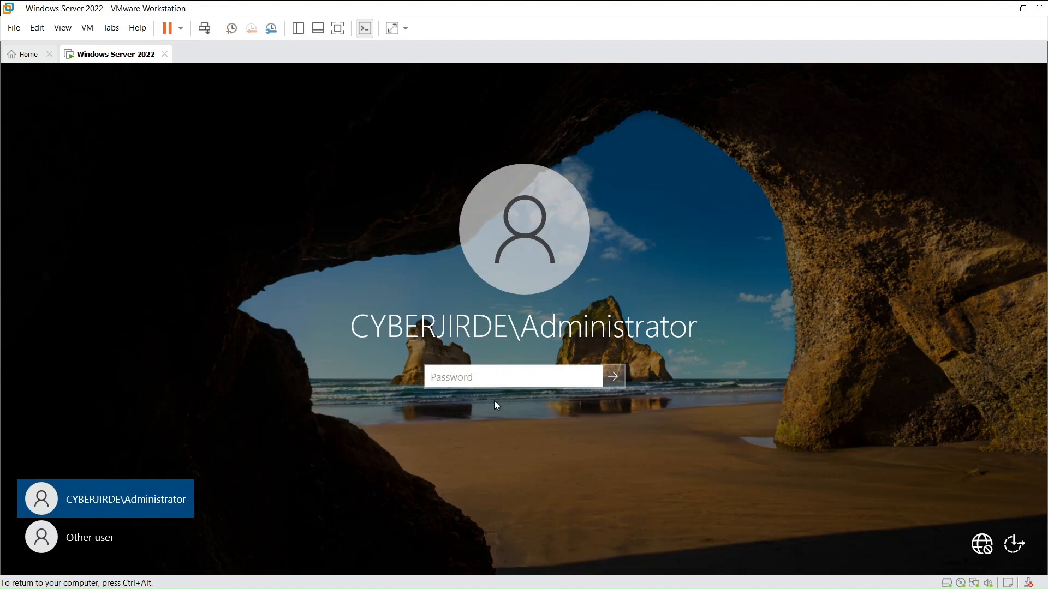
{"action": "type", "text": "••"}
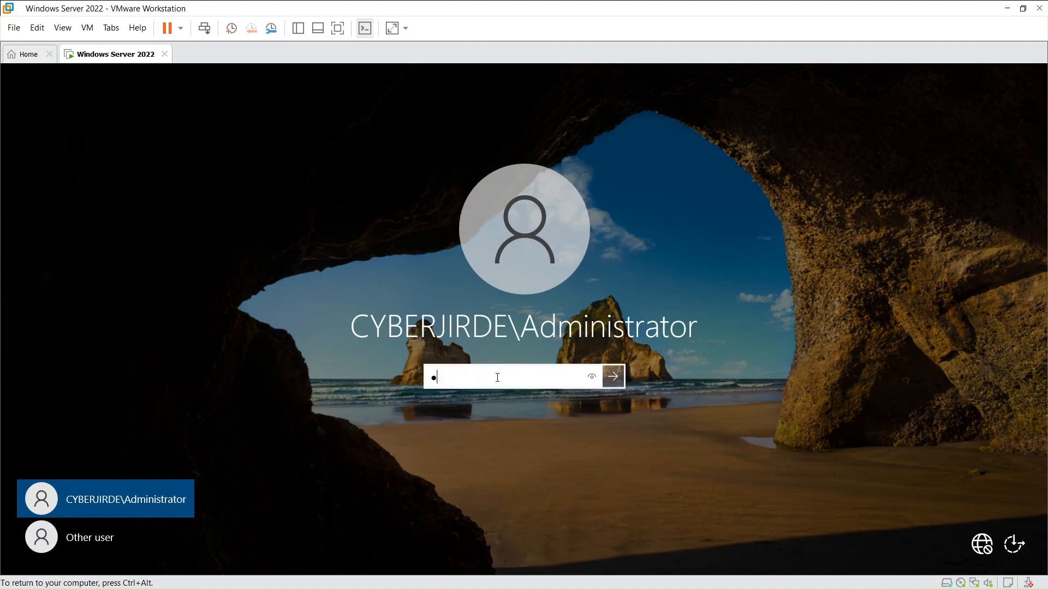
{"action": "type", "text": "••••"}
{"action": "key", "text": "Return"}
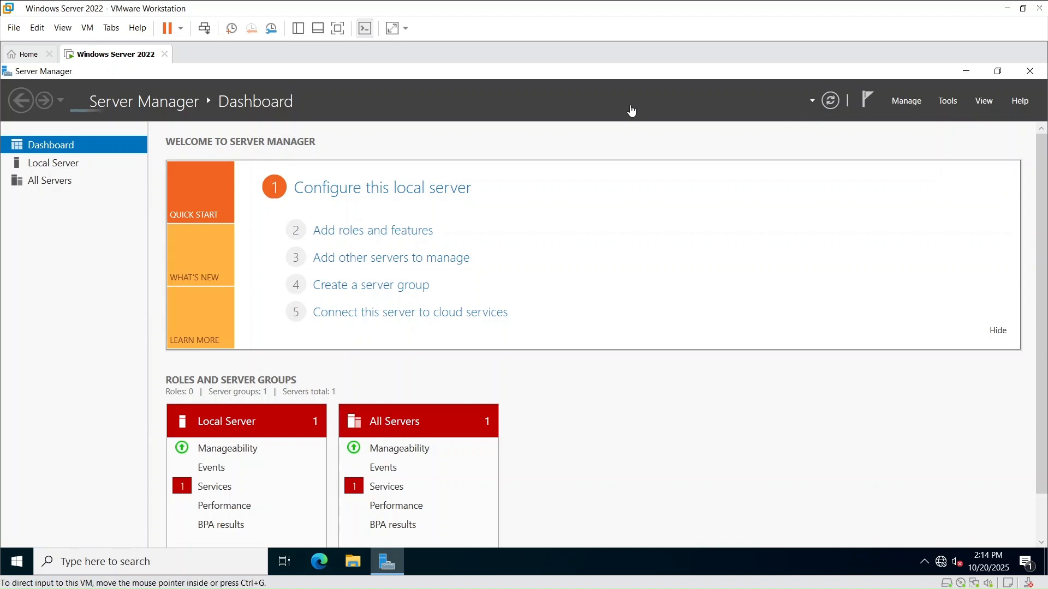
In the local server's Ethernet0 IPv4 settings, set the preferred DNS server to 192.168.100.10 and the alternate to 8.8.8.8, and apply them.
{"action": "left_click", "coordinate": [64, 170]}
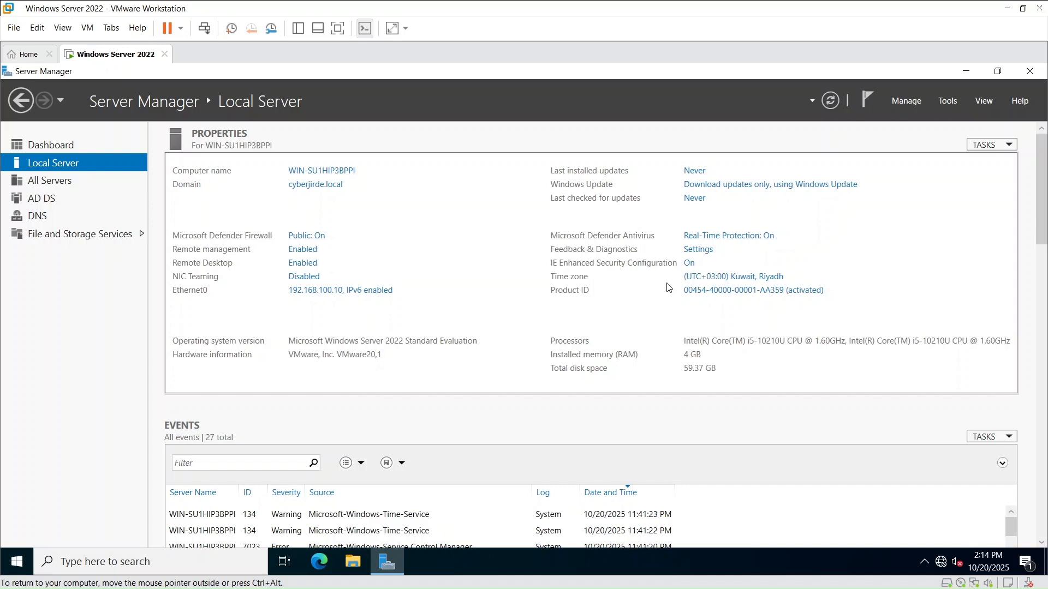
{"action": "left_click", "coordinate": [344, 293]}
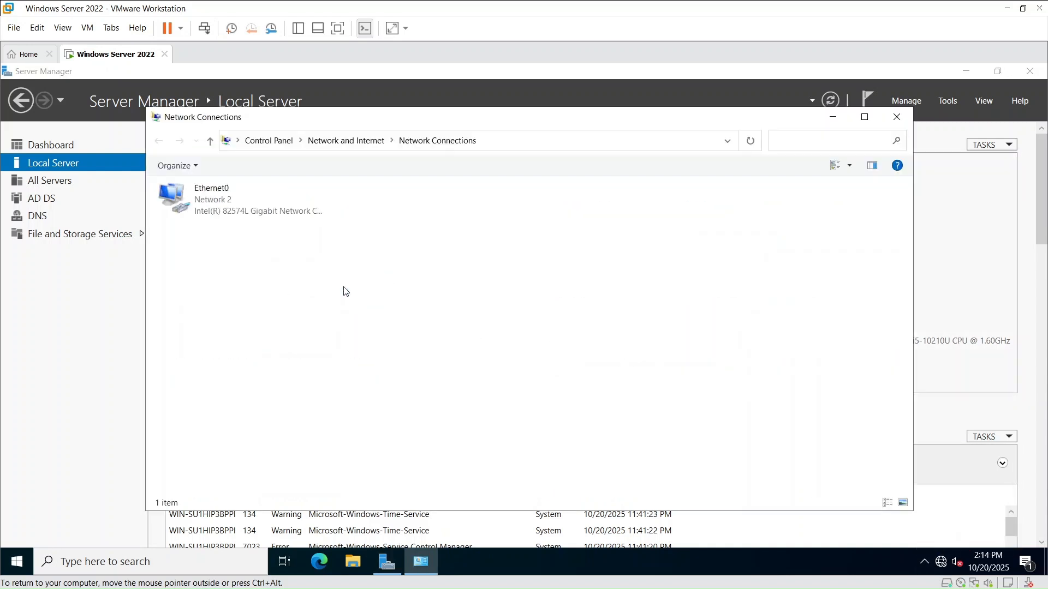
{"action": "left_click", "coordinate": [228, 204]}
{"action": "right_click", "coordinate": [227, 204]}
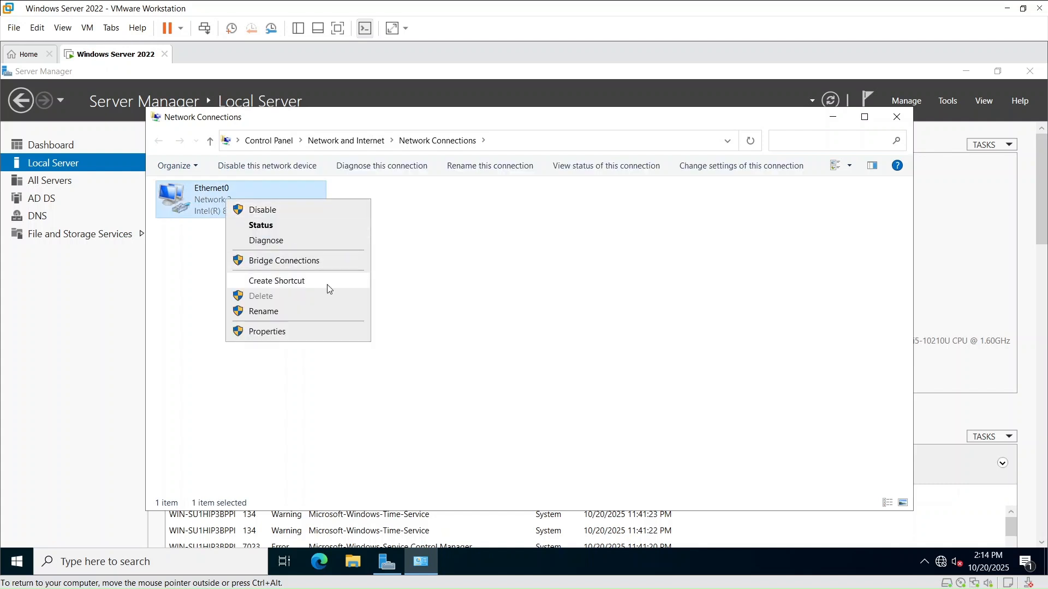
{"action": "left_click", "coordinate": [306, 330]}
{"action": "left_click", "coordinate": [298, 319]}
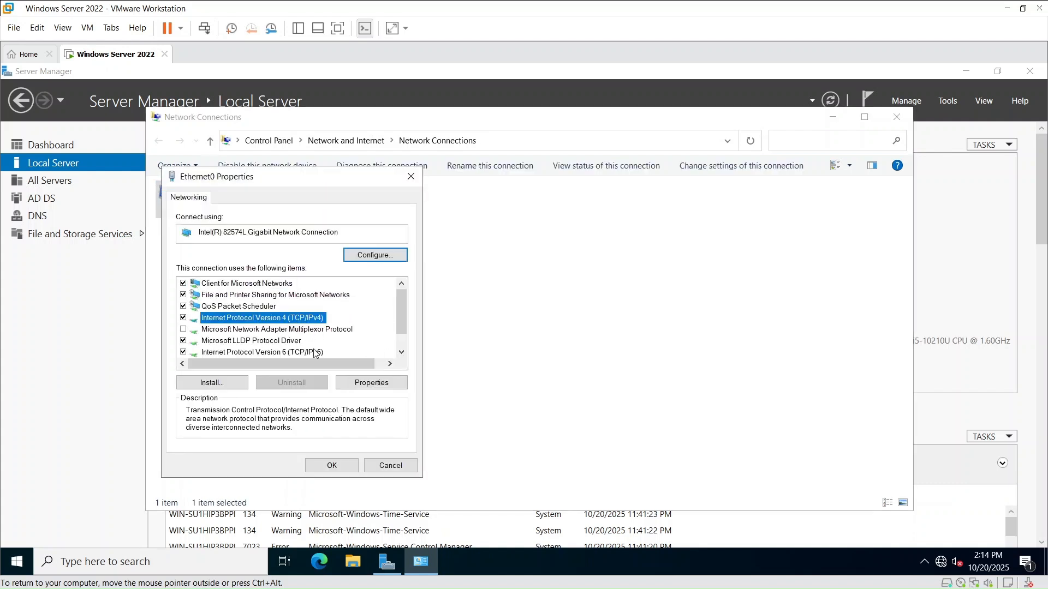
{"action": "left_click", "coordinate": [391, 383]}
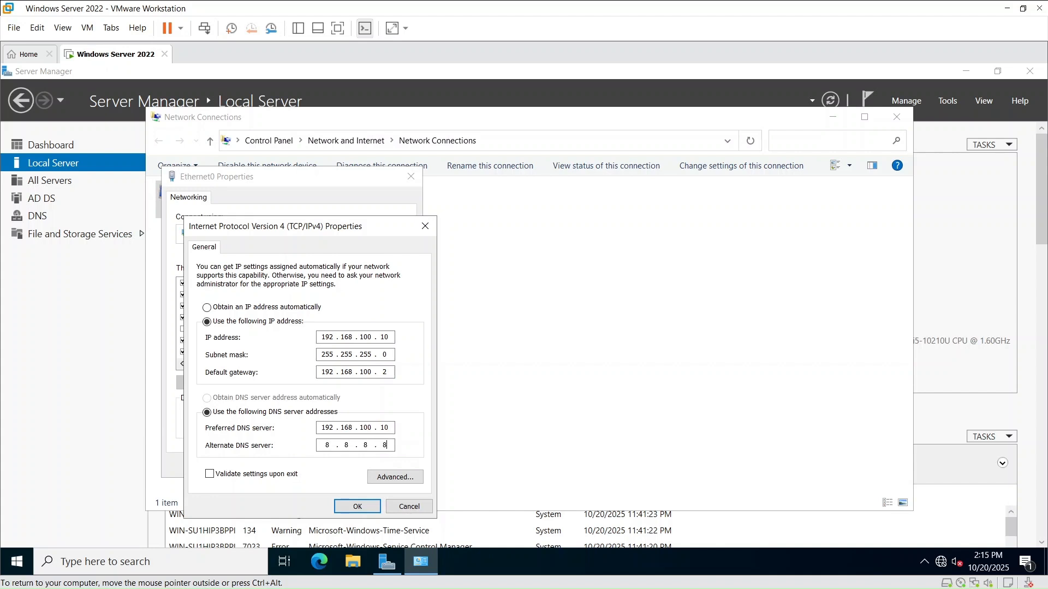
{"action": "left_click", "coordinate": [357, 506]}
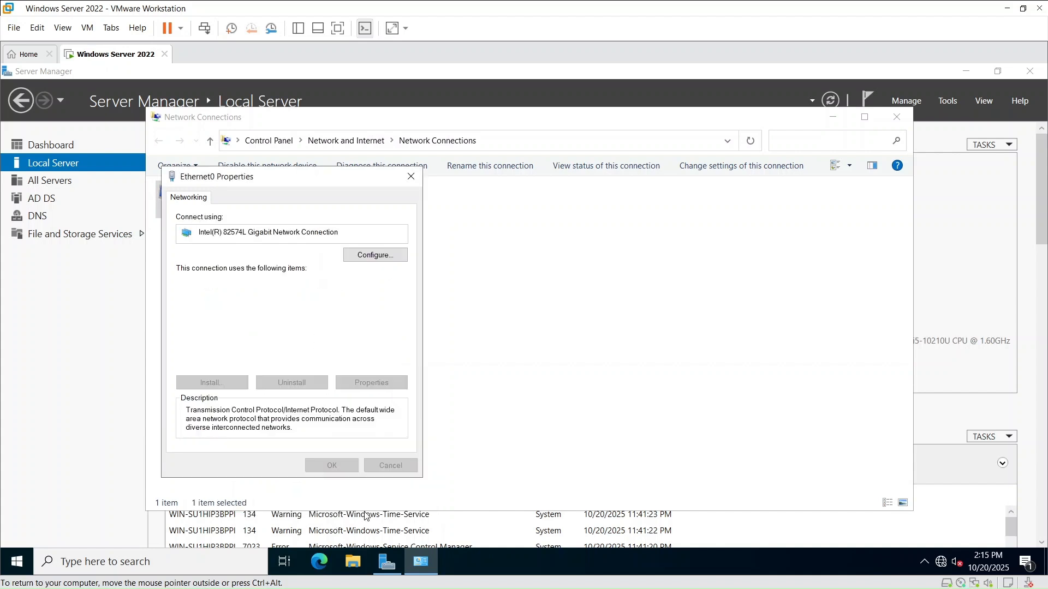
{"action": "left_click", "coordinate": [330, 467]}
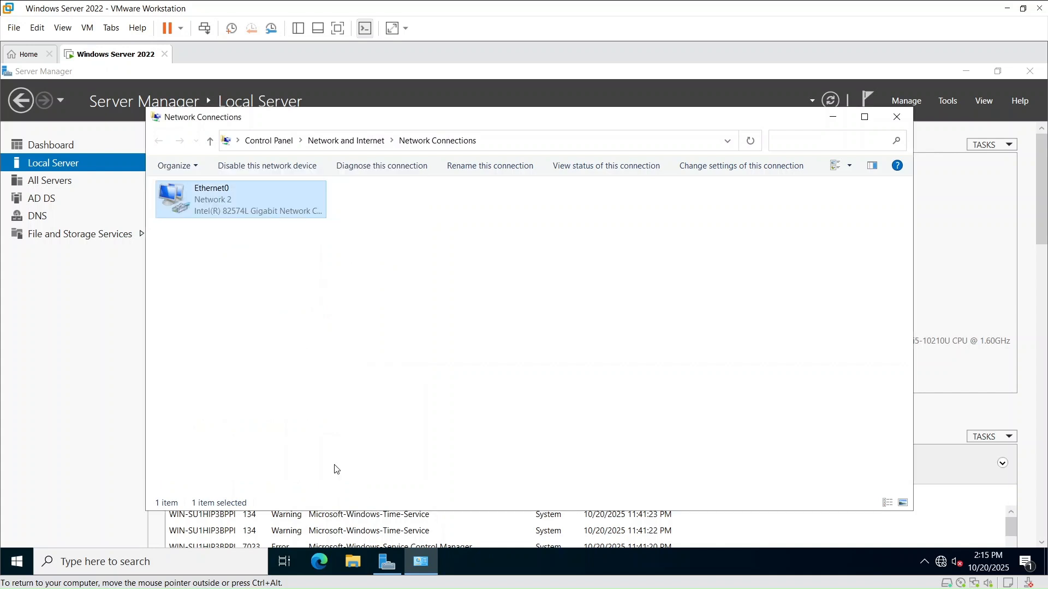
Open Command Prompt and check the network setup by running ipconfig and ping 8.8.8.8.
{"action": "left_click", "coordinate": [228, 567]}
{"action": "type", "text": "cmd"}
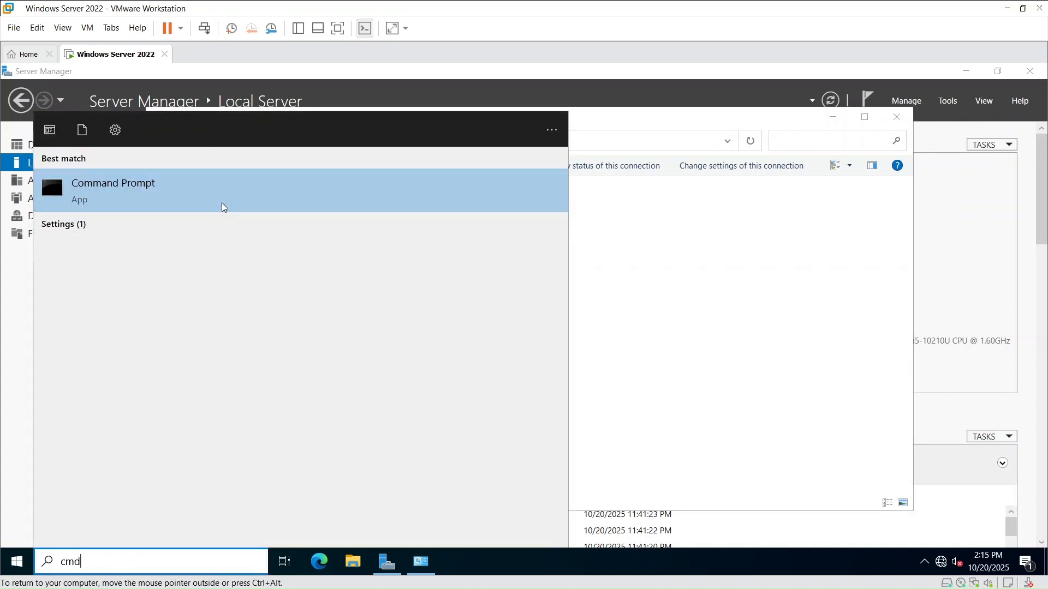
{"action": "left_click", "coordinate": [221, 206]}
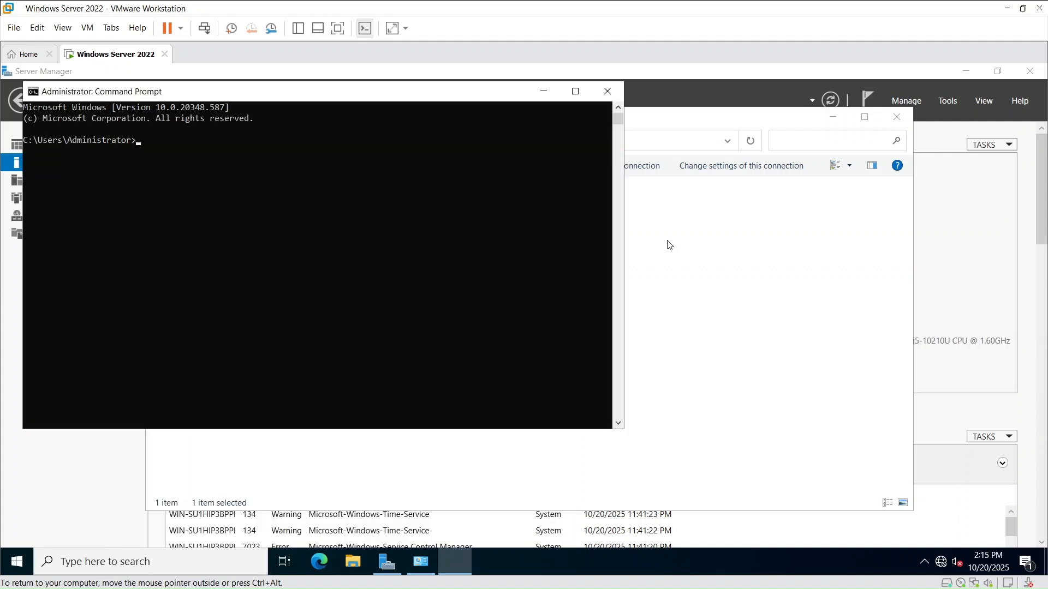
{"action": "left_click", "coordinate": [315, 184]}
{"action": "key", "text": "Escape"}
{"action": "type", "text": "ipconfig"}
{"action": "key", "text": "Return"}
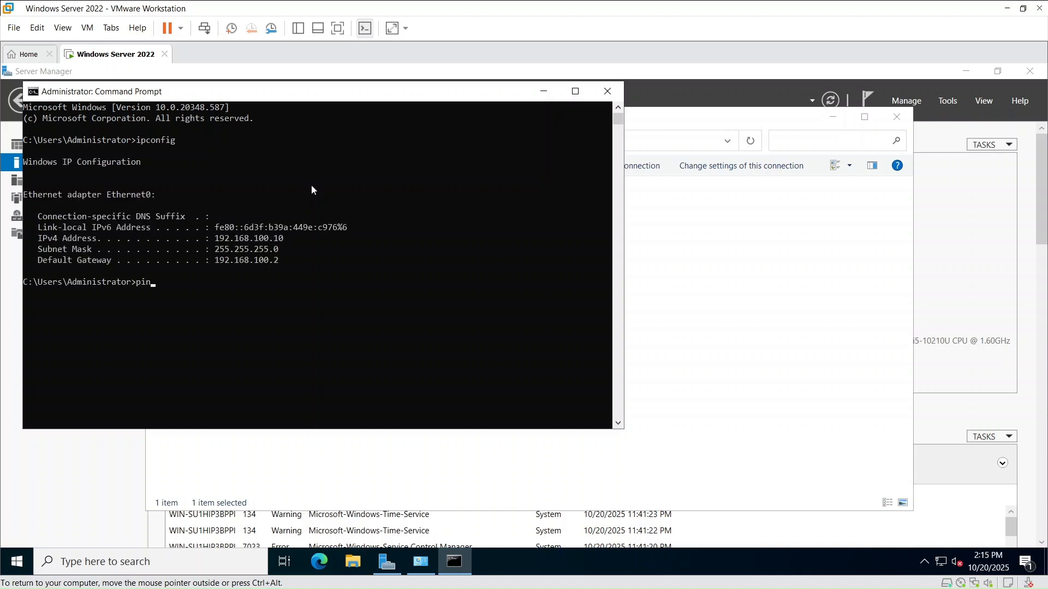
{"action": "type", "text": "ping 8.8.8.8"}
{"action": "key", "text": "Return"}
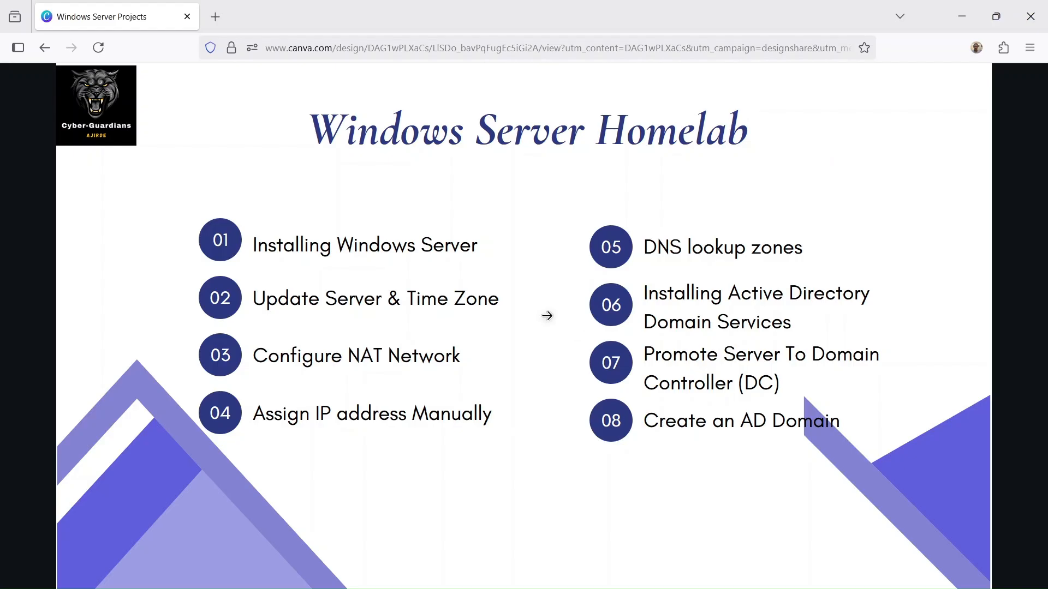
{"action": "left_click", "coordinate": [546, 316]}
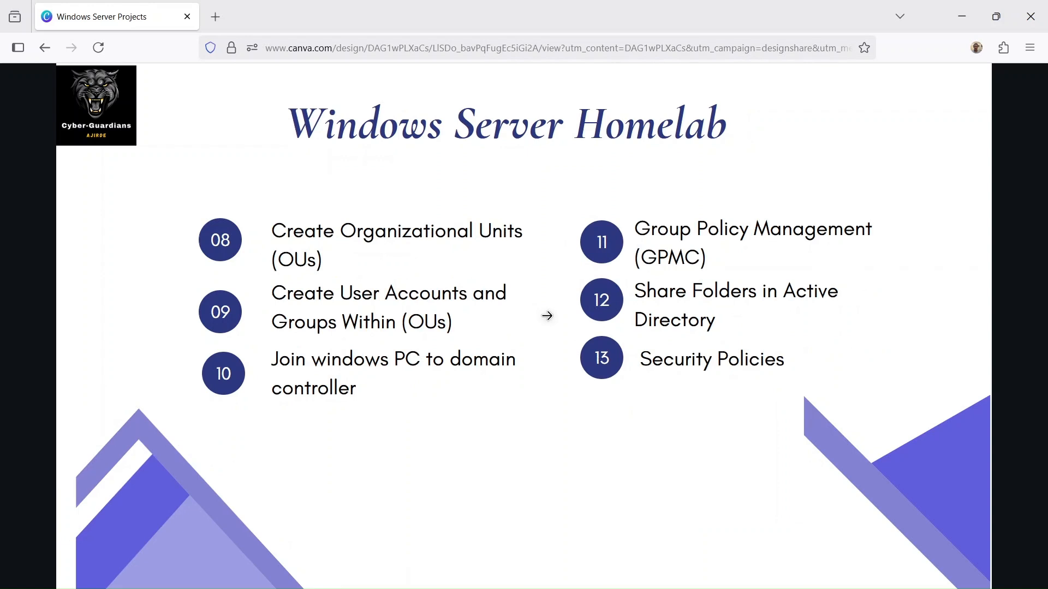